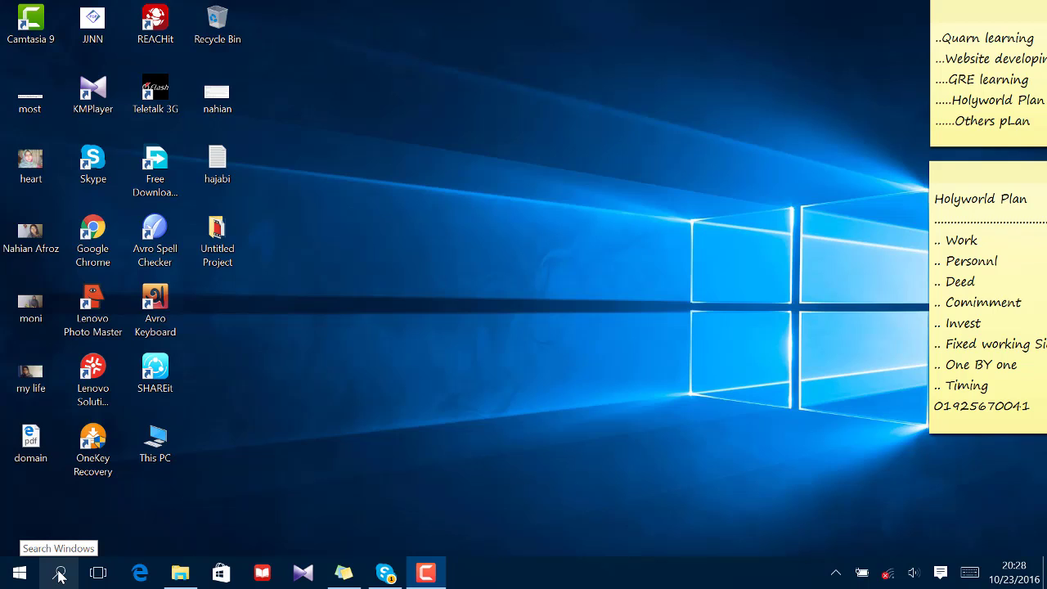
Step: Find and launch the Snipping Tool, and move its window to clear space on the desktop
{"action": "left_click", "coordinate": [60, 575]}
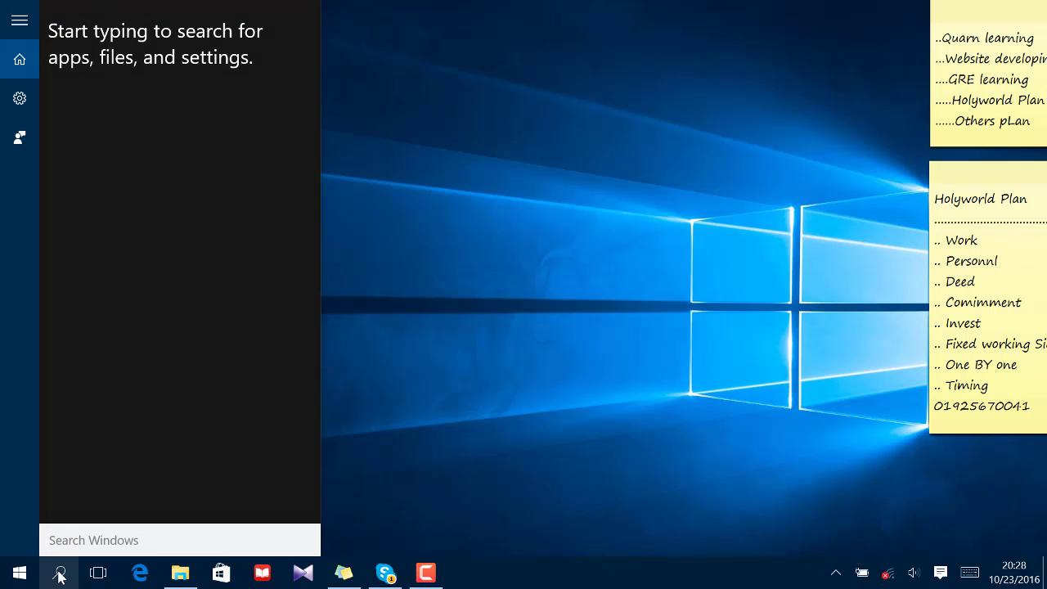
{"action": "type", "text": "sni"}
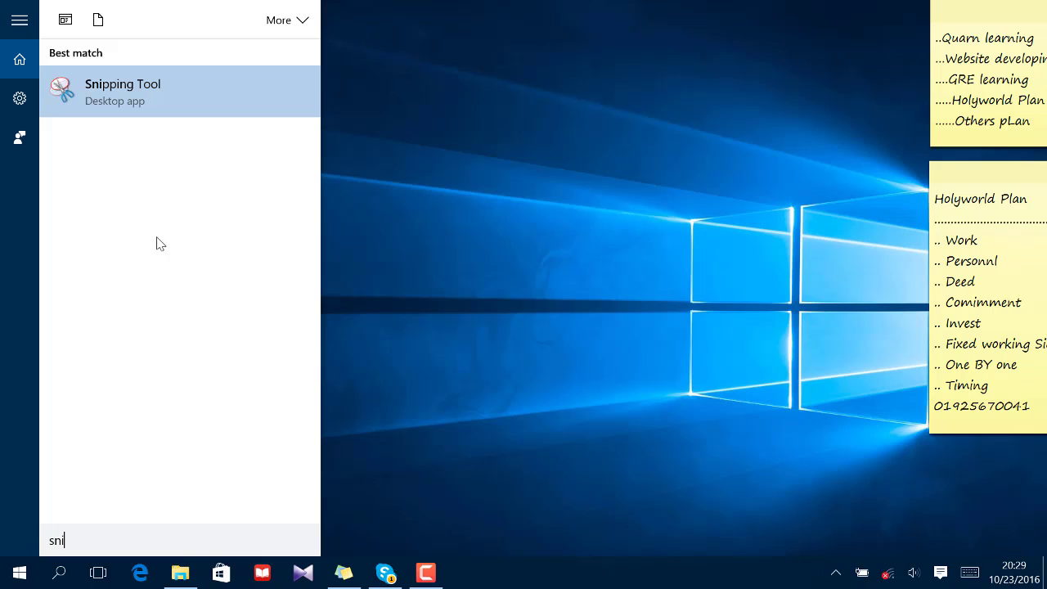
{"action": "left_click", "coordinate": [123, 93]}
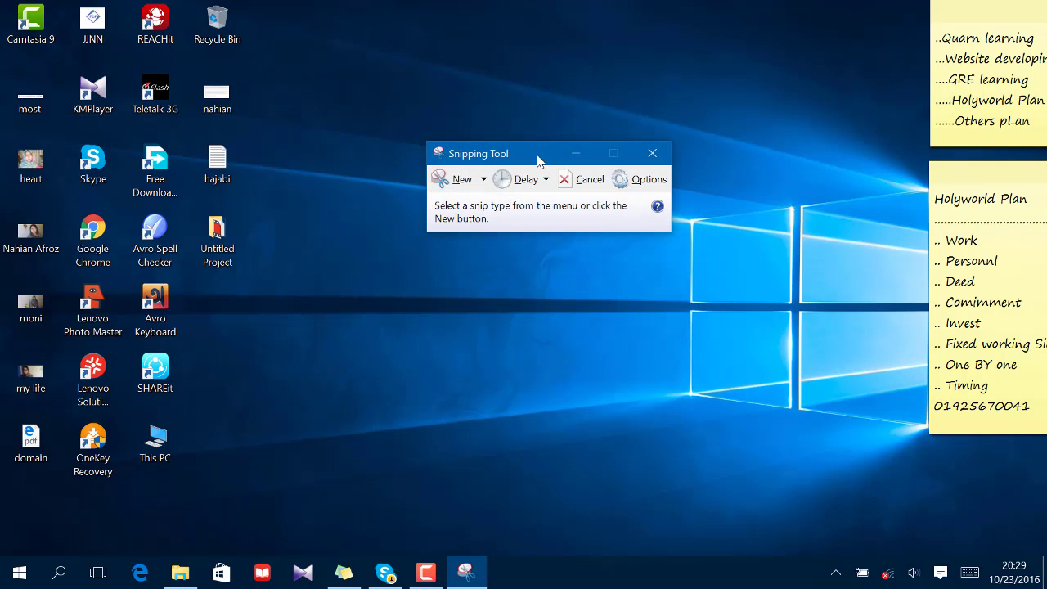
{"action": "left_click_drag", "start_coordinate": [537, 160], "coordinate": [714, 57]}
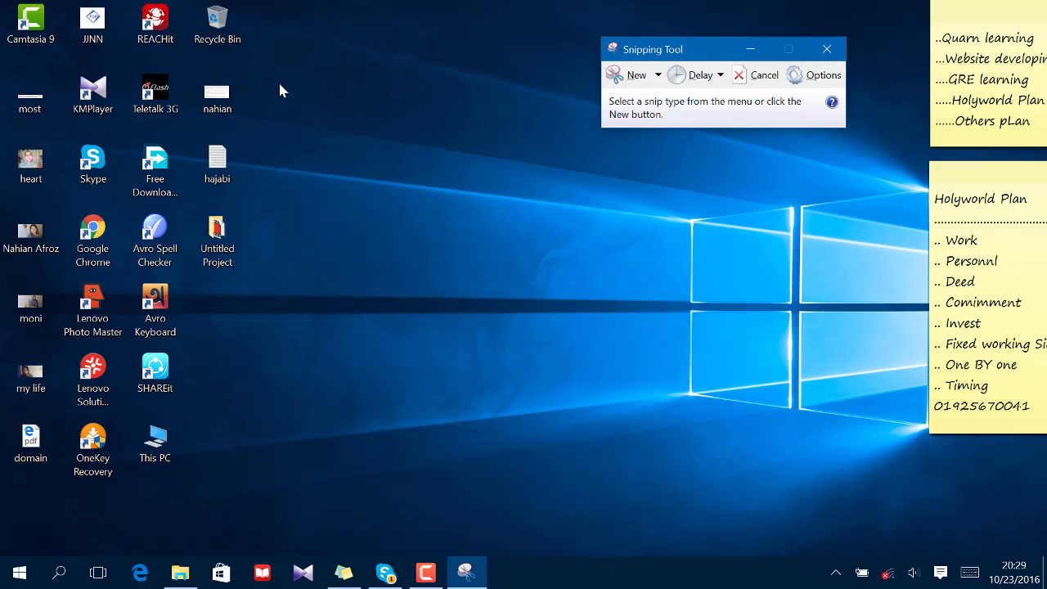
Step: Capture a new snip of the desktop wallpaper area between the icons and the sticky notes
{"action": "left_click", "coordinate": [634, 77]}
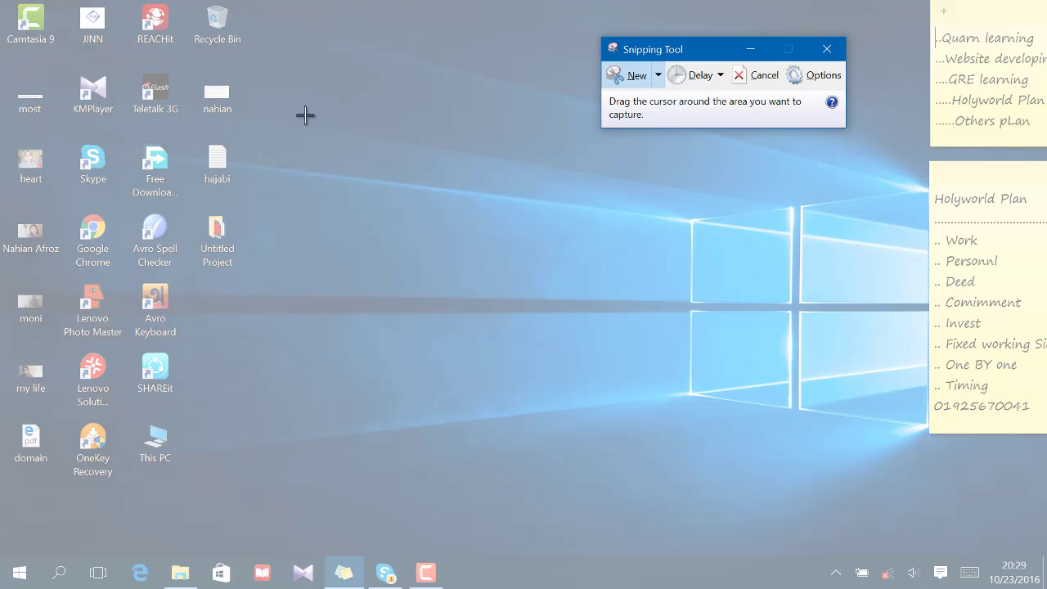
{"action": "left_click_drag", "start_coordinate": [295, 95], "coordinate": [890, 528]}
{"action": "left_click_drag", "start_coordinate": [888, 528], "coordinate": [889, 528]}
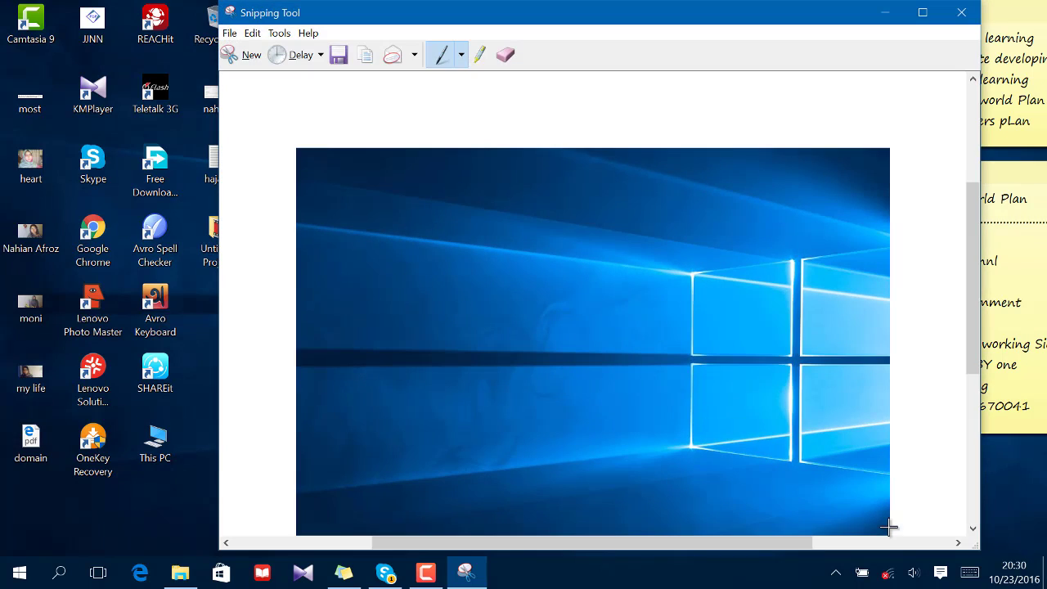
{"action": "mouse_move", "coordinate": [976, 215]}
{"action": "left_mouse_down"}
{"action": "mouse_move", "coordinate": [974, 288]}
{"action": "mouse_move", "coordinate": [975, 217]}
{"action": "left_mouse_up"}
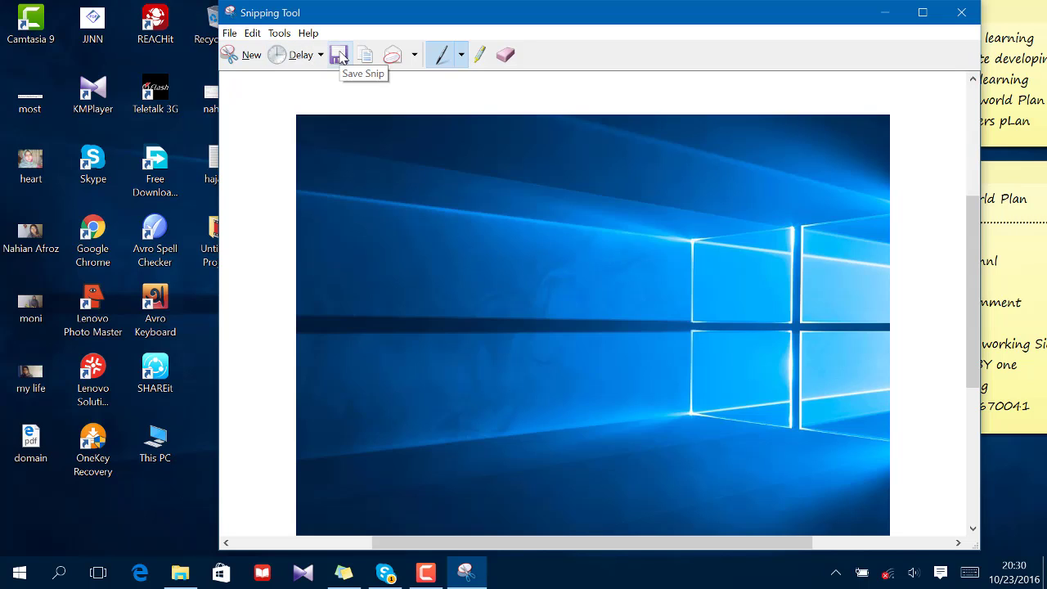
Step: Draw a highlighter zigzag and some looping pen strokes on the upper part of the snip
{"action": "left_click", "coordinate": [485, 53]}
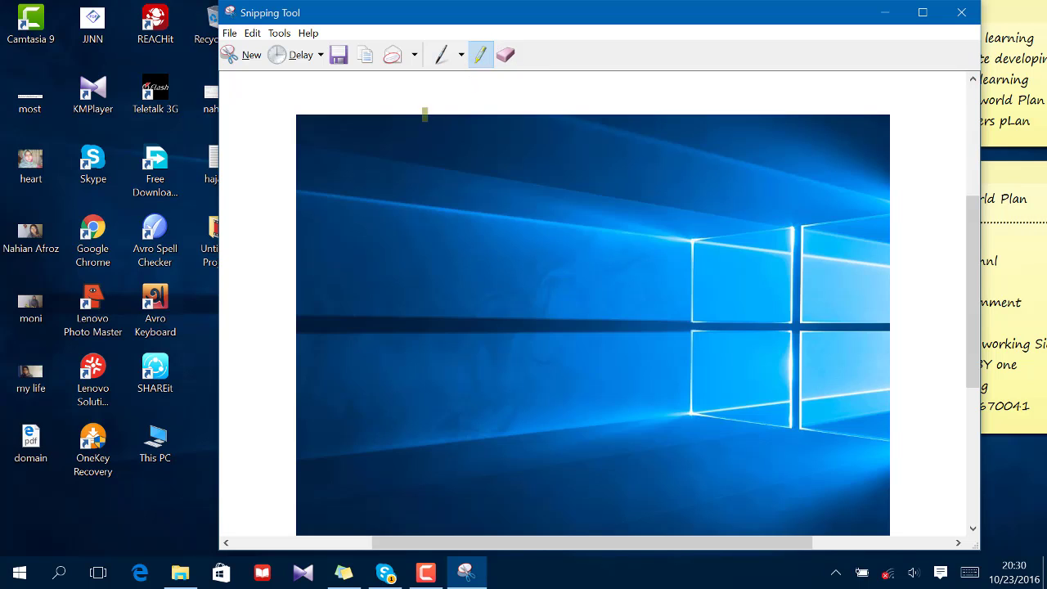
{"action": "mouse_move", "coordinate": [332, 197]}
{"action": "left_mouse_down"}
{"action": "mouse_move", "coordinate": [471, 194]}
{"action": "mouse_move", "coordinate": [327, 240]}
{"action": "mouse_move", "coordinate": [522, 270]}
{"action": "left_mouse_up"}
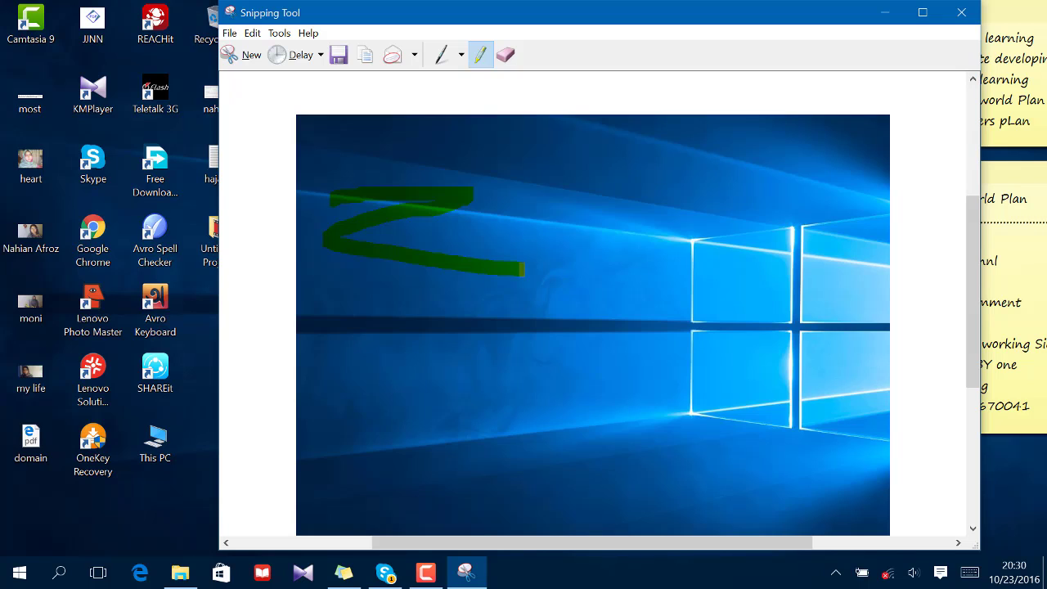
{"action": "left_click", "coordinate": [442, 57]}
{"action": "left_click_drag", "start_coordinate": [473, 244], "coordinate": [567, 197]}
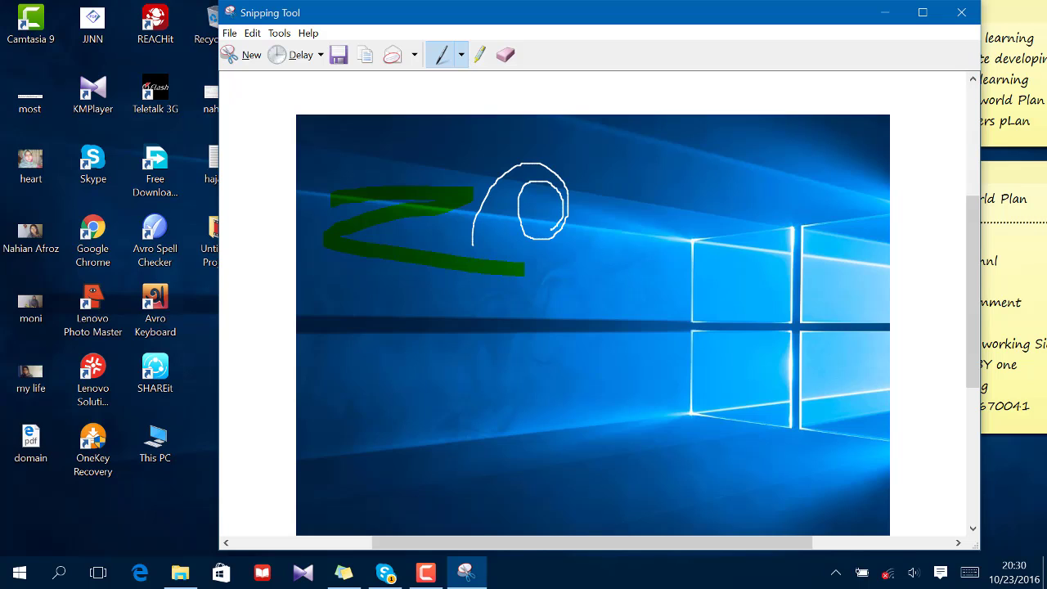
{"action": "left_click_drag", "start_coordinate": [542, 215], "coordinate": [561, 202]}
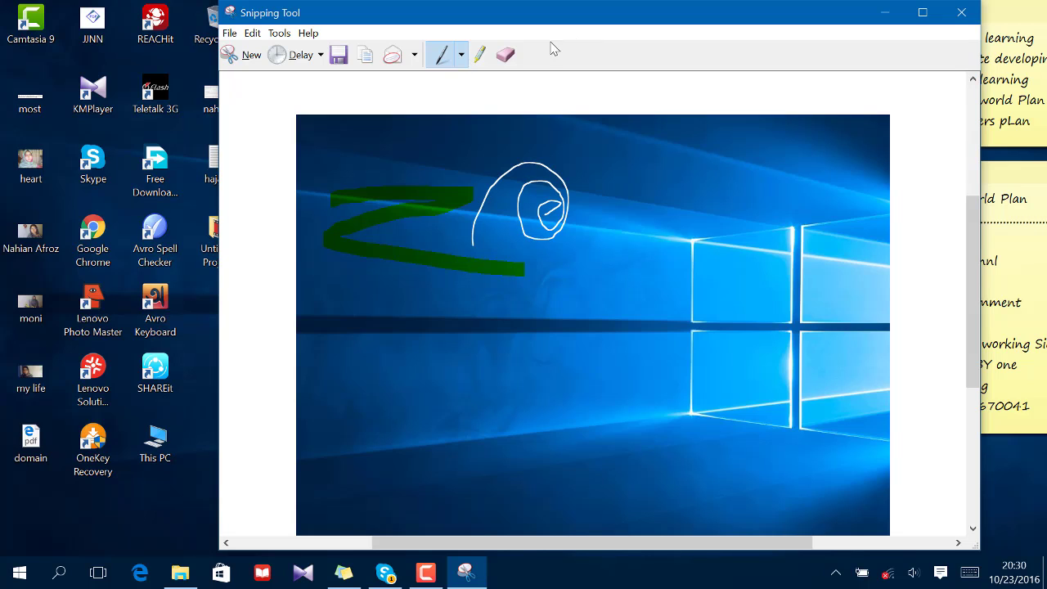
Step: Erase the pen and highlighter strokes from the snip
{"action": "left_click", "coordinate": [504, 57]}
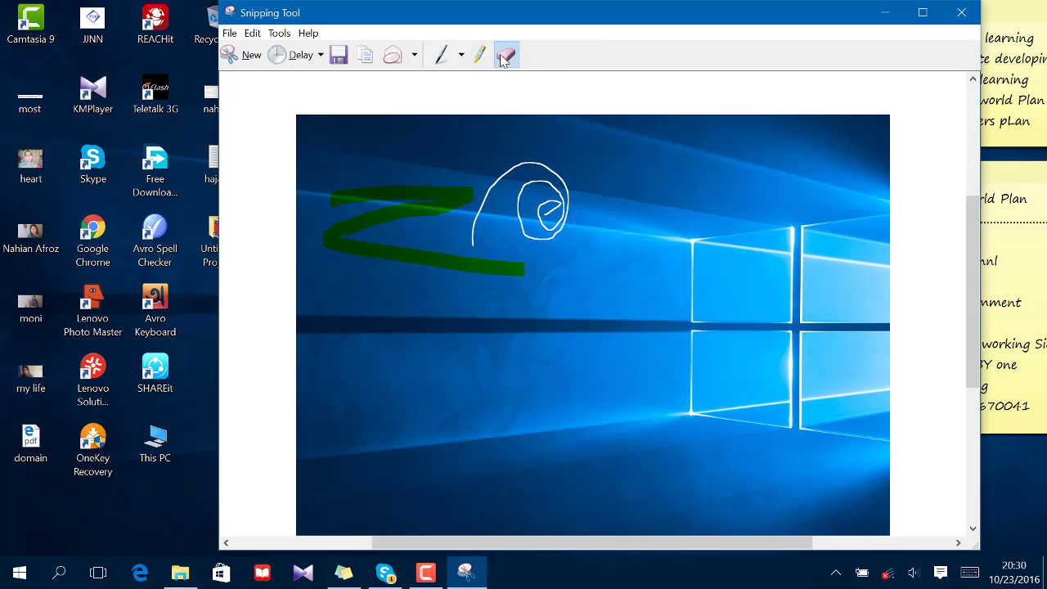
{"action": "left_click", "coordinate": [510, 165]}
{"action": "left_click", "coordinate": [458, 189]}
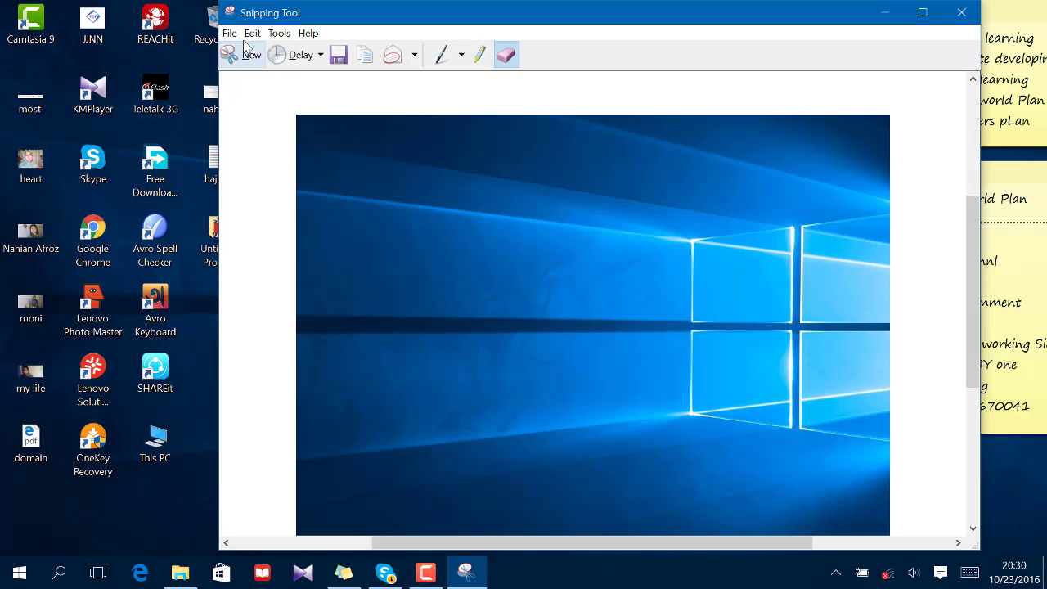
Step: Start saving the snip and choose the first folder on Windows (C:) as its location
{"action": "left_click", "coordinate": [338, 54]}
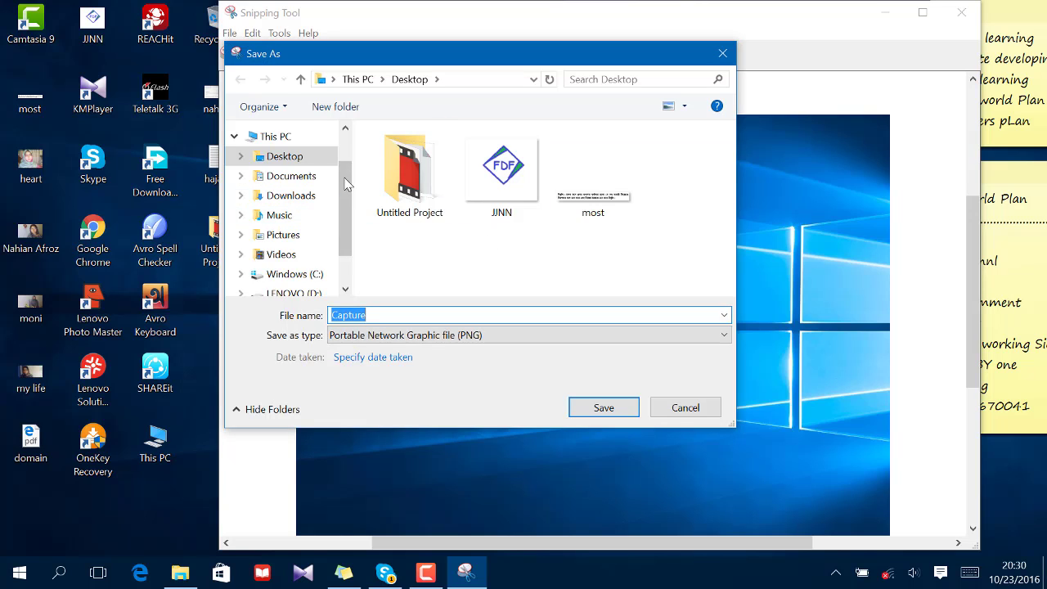
{"action": "left_click_drag", "start_coordinate": [345, 184], "coordinate": [346, 211]}
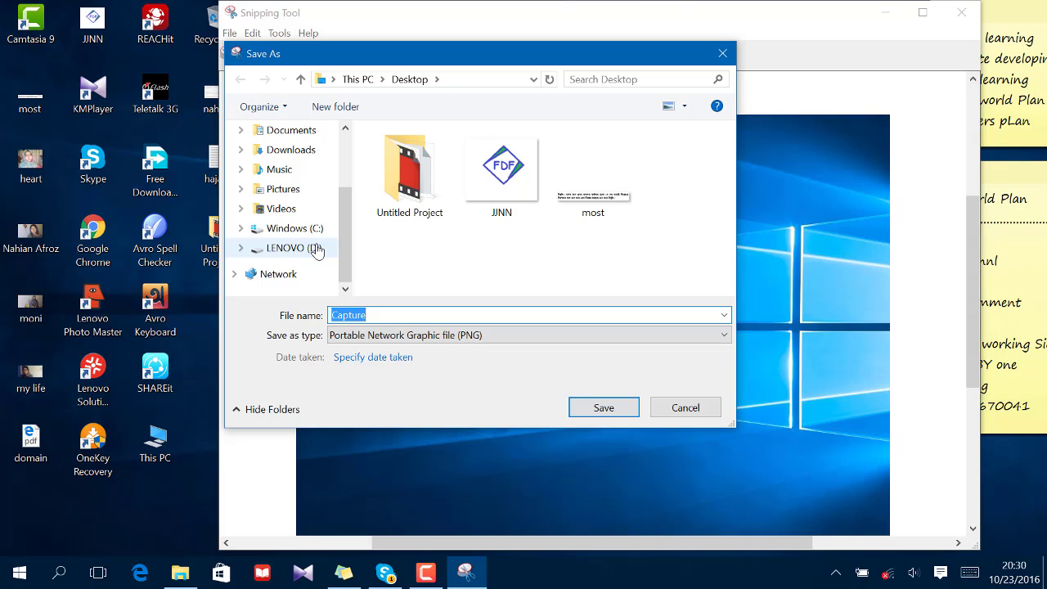
{"action": "left_click", "coordinate": [317, 250]}
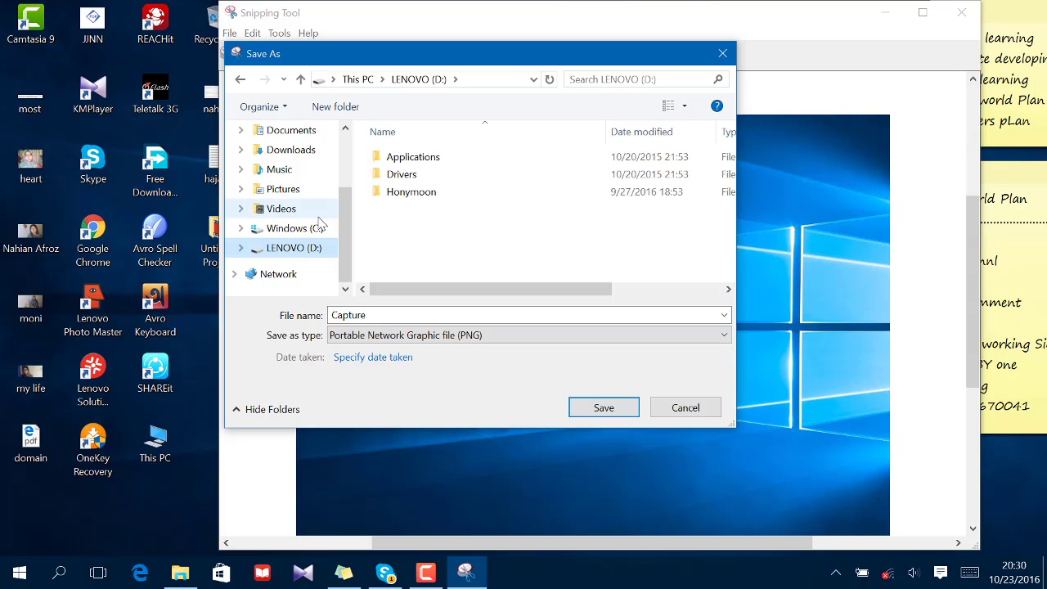
{"action": "left_click", "coordinate": [319, 229]}
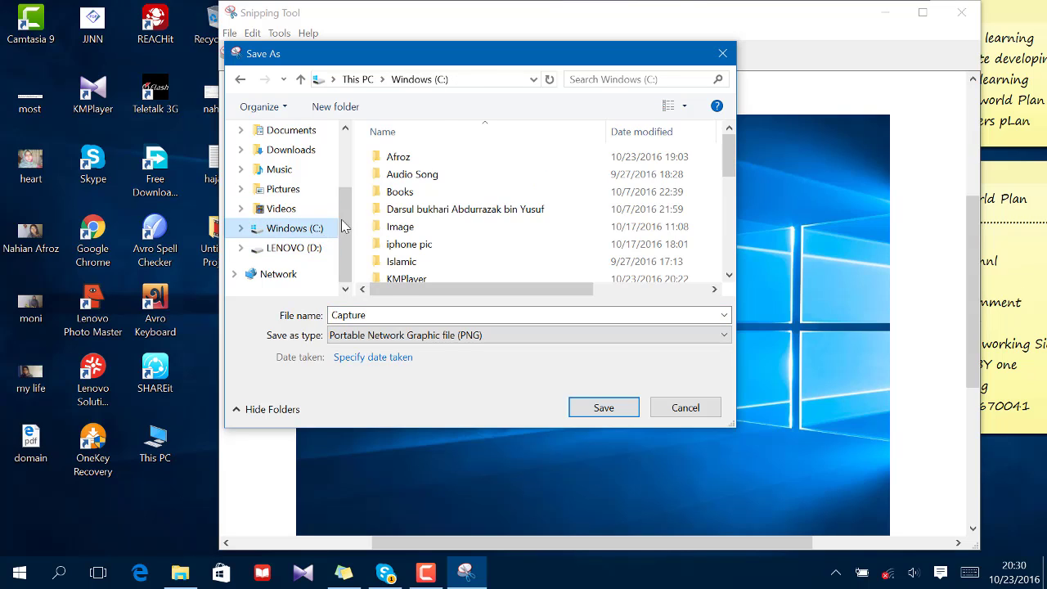
{"action": "left_click", "coordinate": [411, 157]}
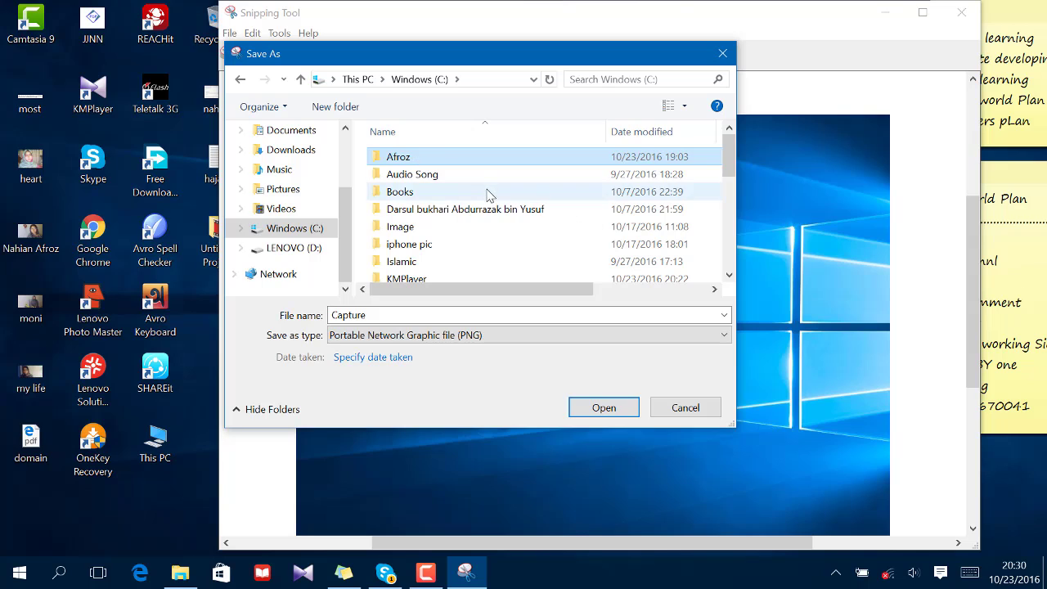
{"action": "double_click", "coordinate": [451, 160]}
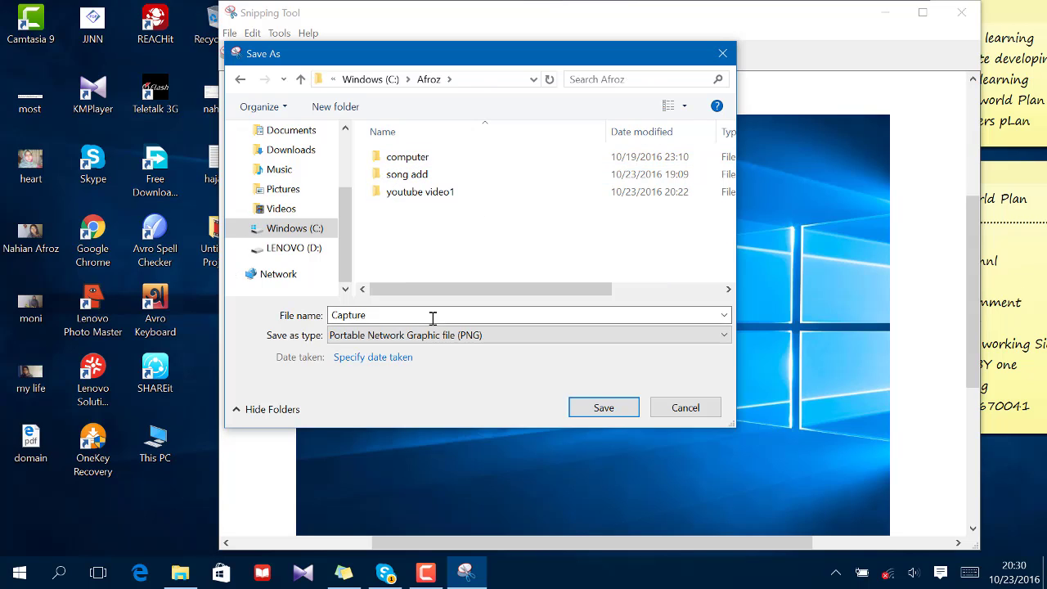
Step: Name the snip desk, keep Portable Network Graphic file (PNG) as the type, and save it
{"action": "double_click", "coordinate": [396, 313]}
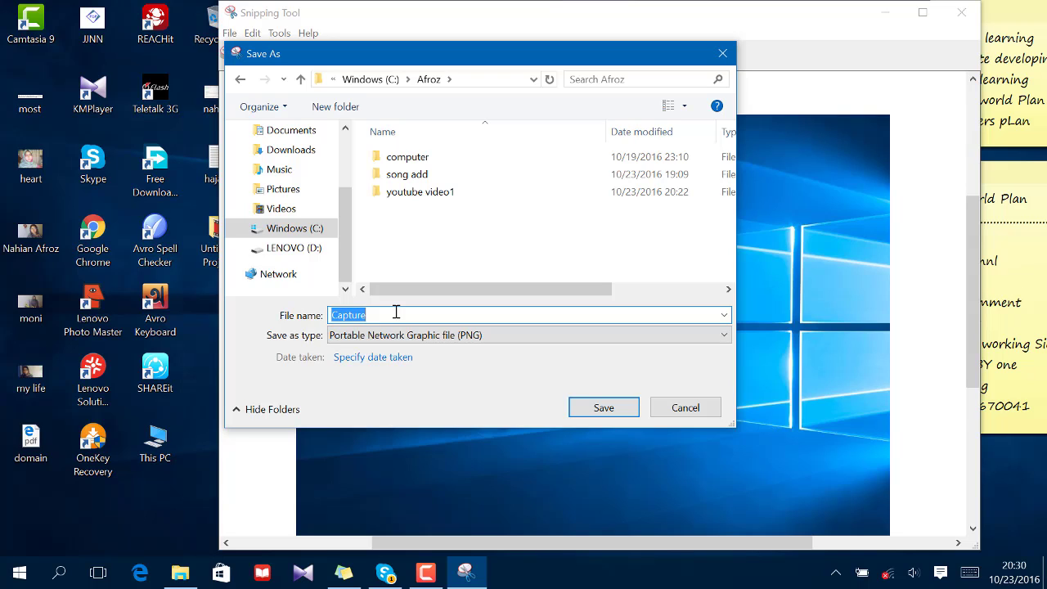
{"action": "type", "text": "desk"}
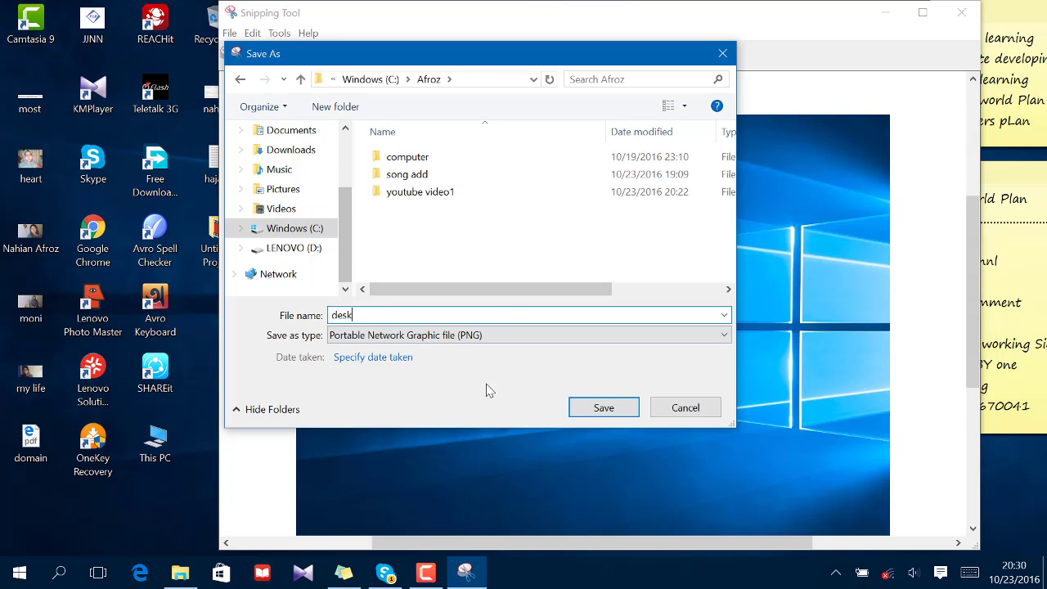
{"action": "left_click", "coordinate": [710, 337]}
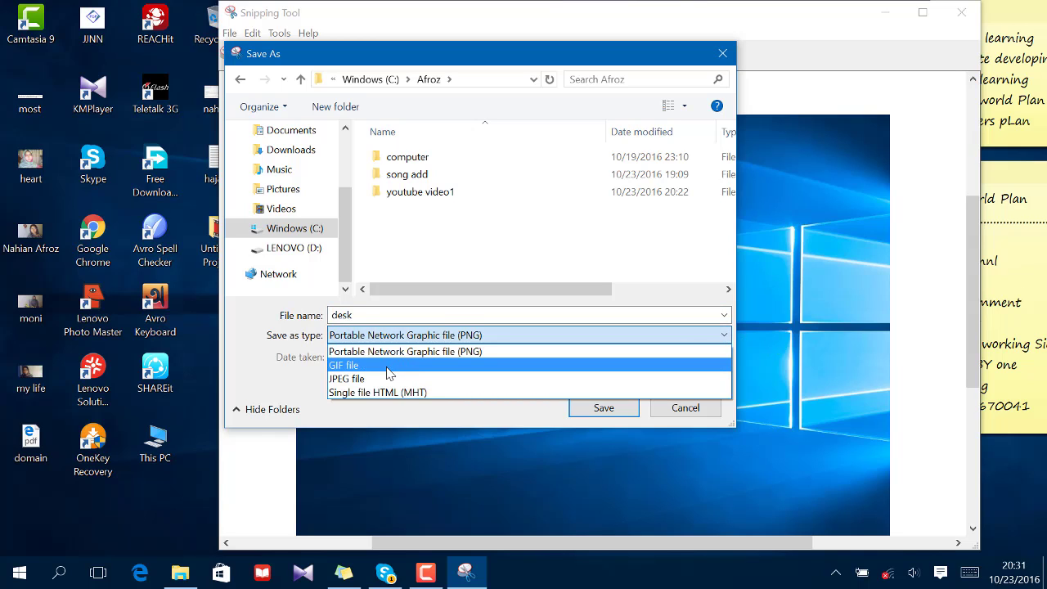
{"action": "left_click", "coordinate": [439, 352]}
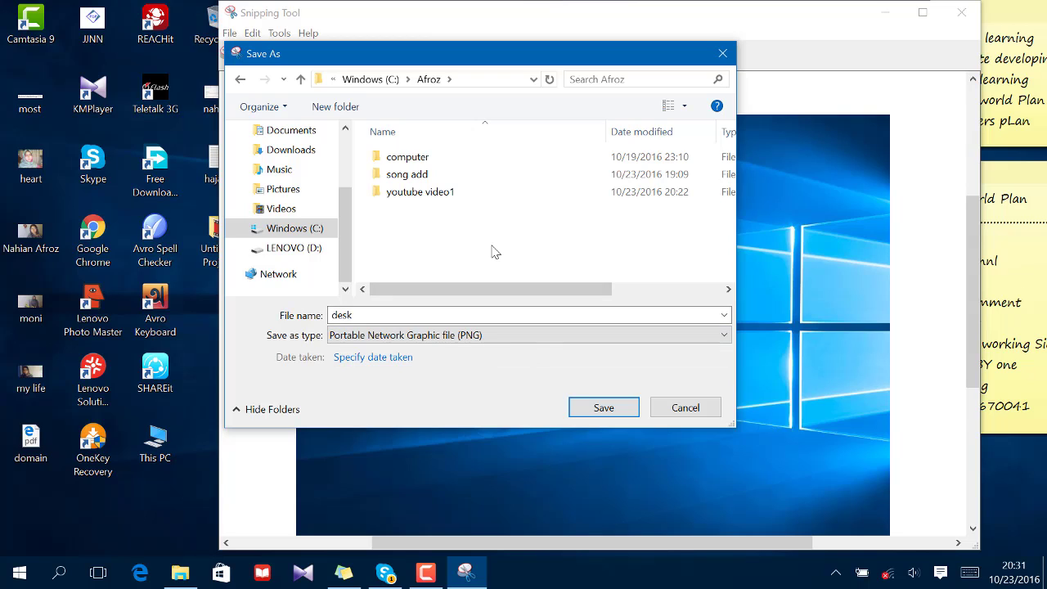
{"action": "left_click", "coordinate": [605, 404]}
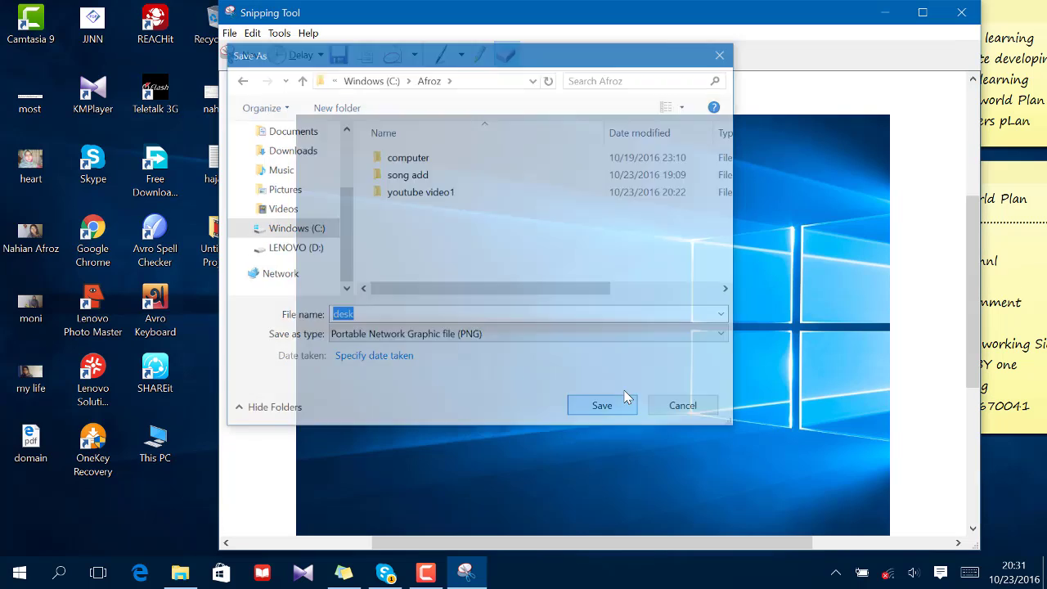
Step: View the saved desk image from the first folder on Windows (C:) in File Explorer, then close the image and folder
{"action": "left_click", "coordinate": [884, 14]}
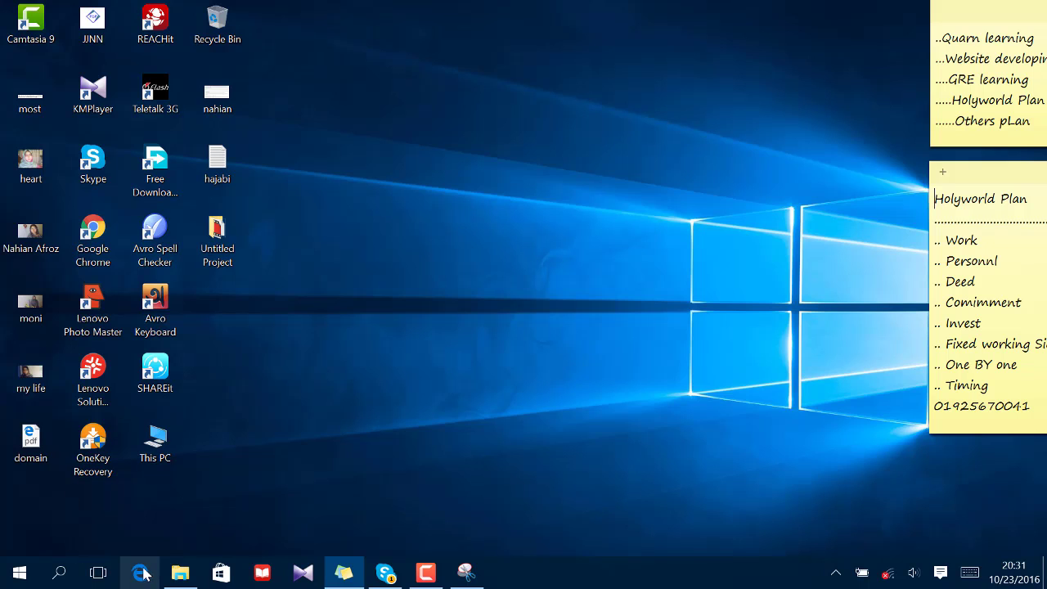
{"action": "left_click", "coordinate": [180, 572]}
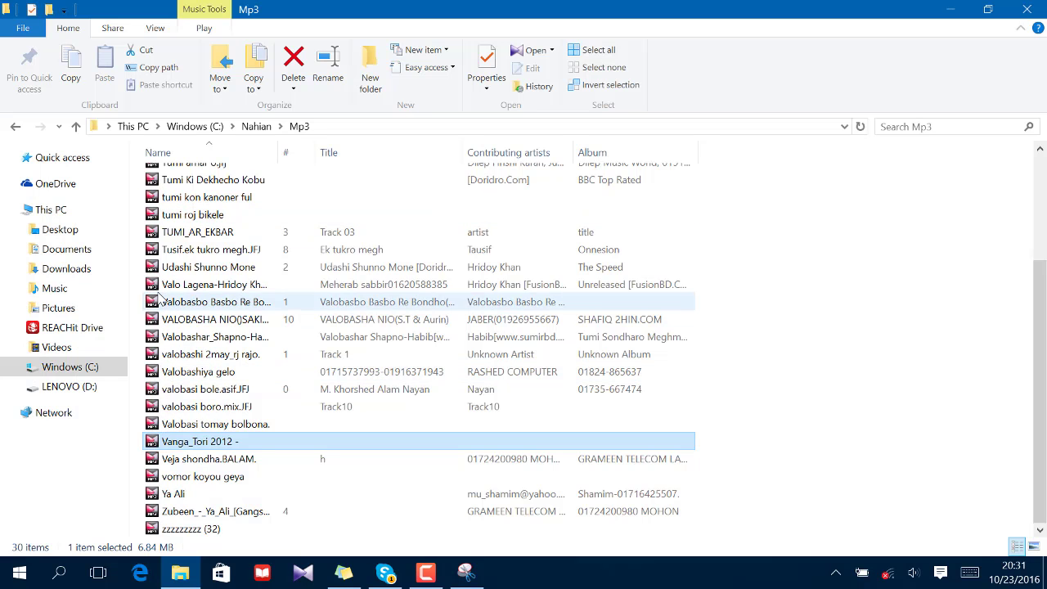
{"action": "left_click", "coordinate": [94, 367]}
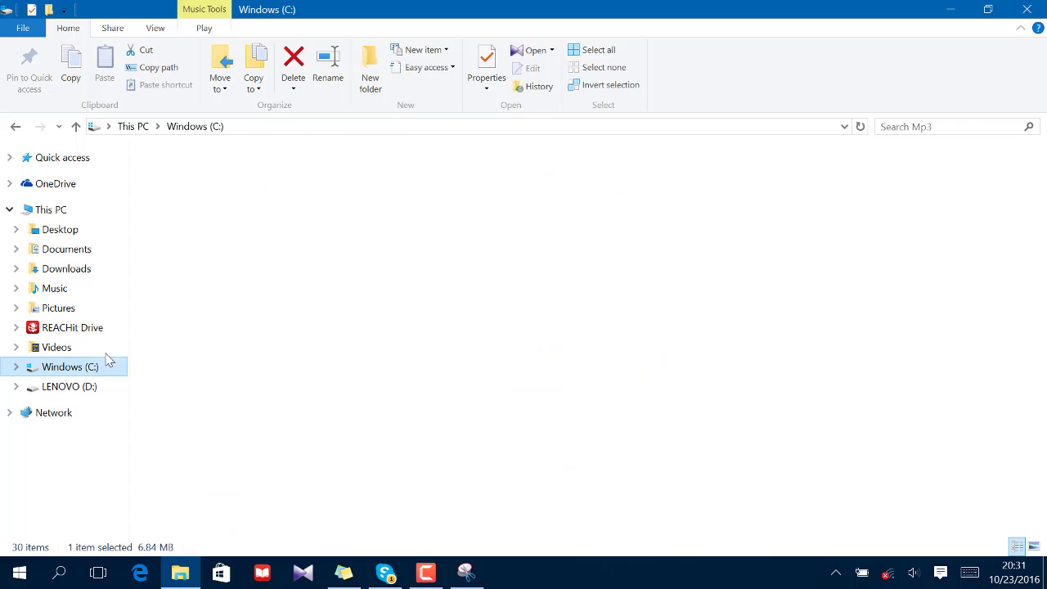
{"action": "double_click", "coordinate": [206, 228]}
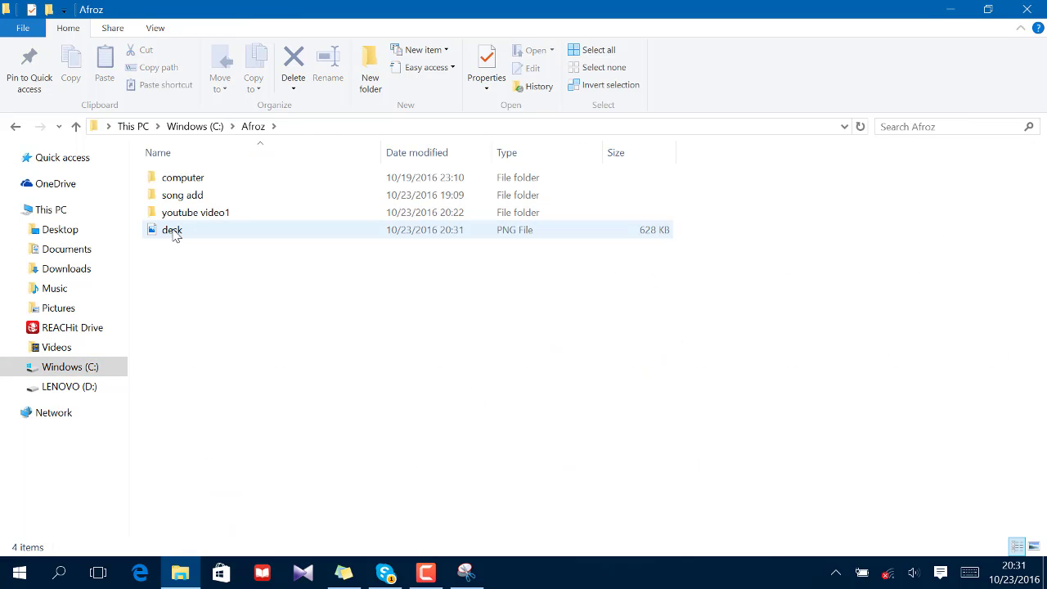
{"action": "double_click", "coordinate": [172, 230]}
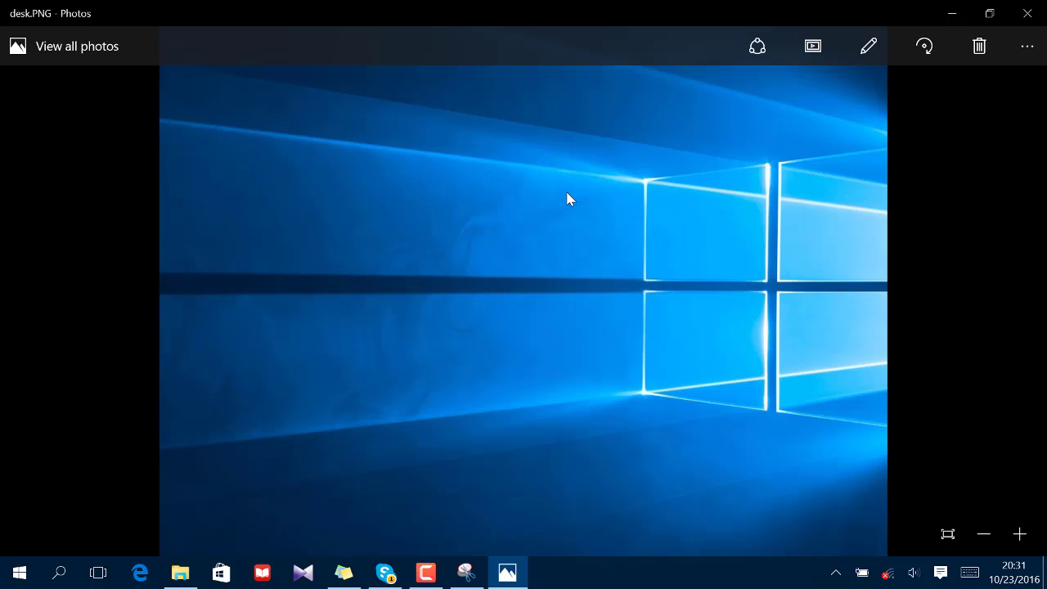
{"action": "left_click", "coordinate": [1027, 13]}
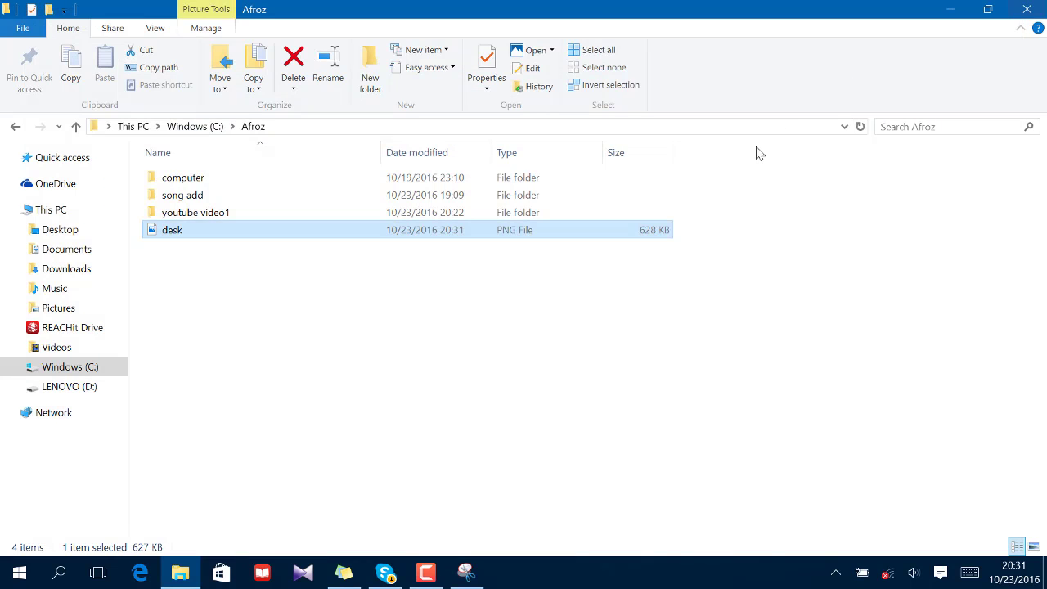
{"action": "left_click", "coordinate": [1027, 9]}
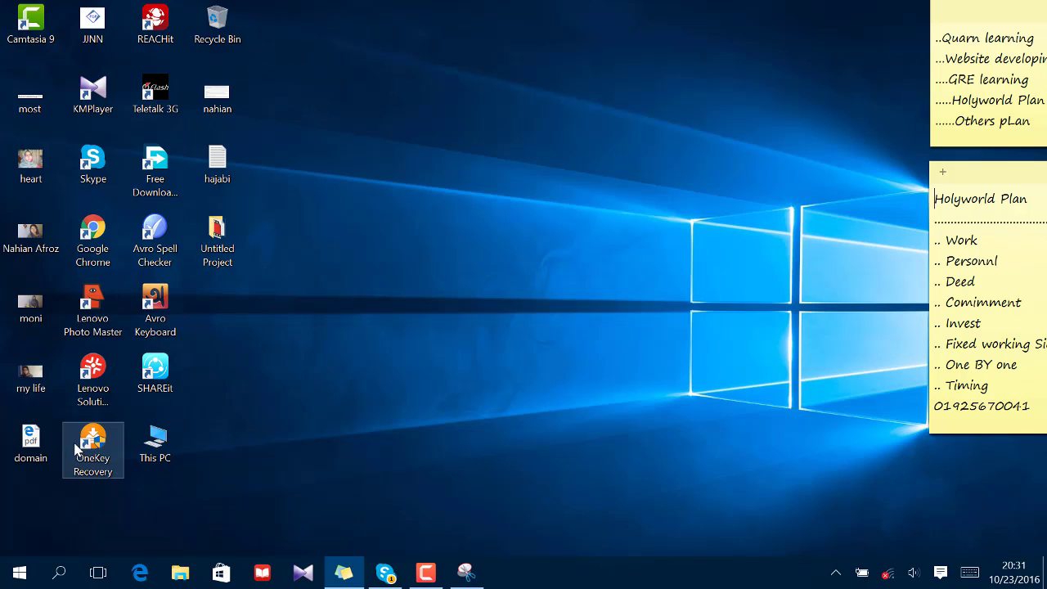
Step: Search Windows for the Videos folder and open its Captures subfolder
{"action": "left_click", "coordinate": [59, 573]}
{"action": "type", "text": "v"}
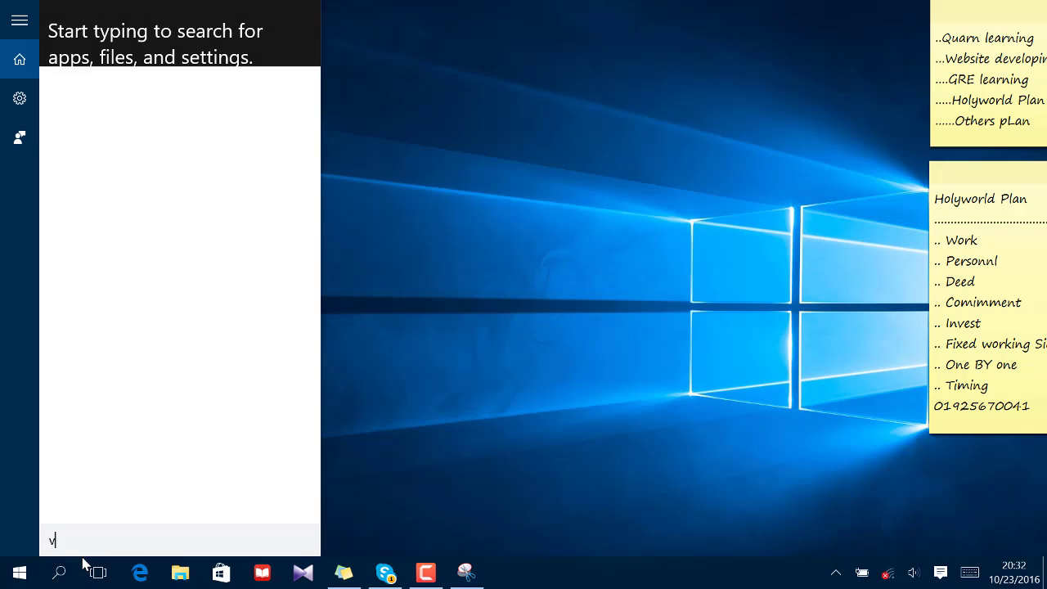
{"action": "type", "text": "ide"}
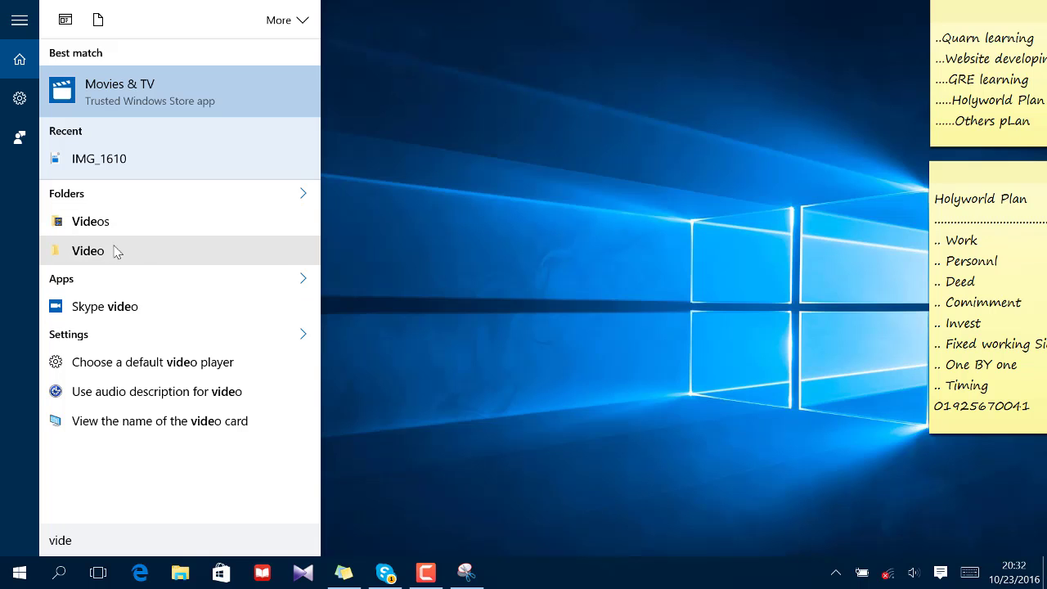
{"action": "left_click", "coordinate": [139, 237]}
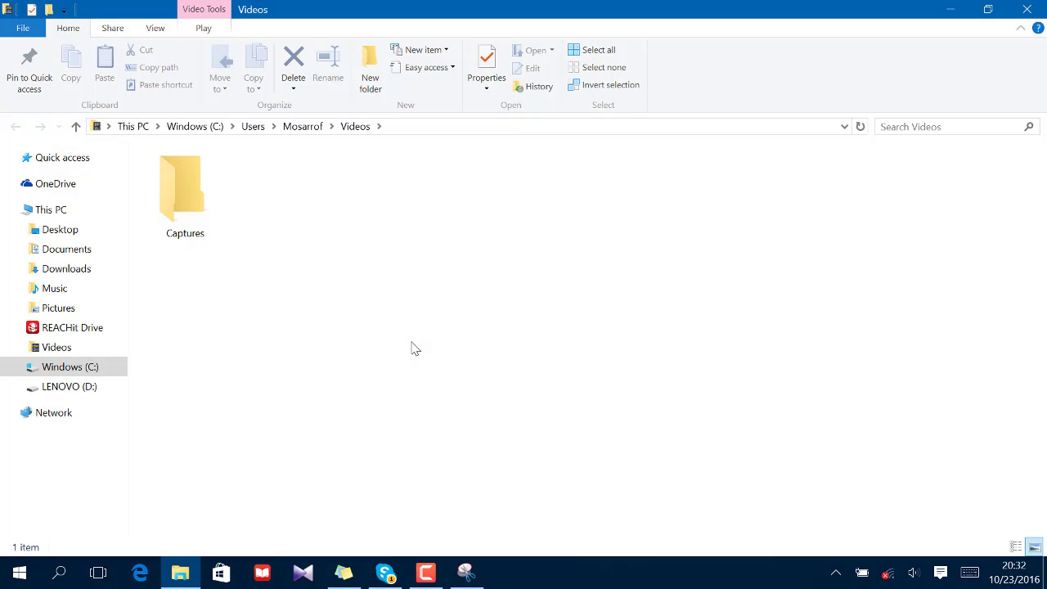
{"action": "double_click", "coordinate": [157, 184]}
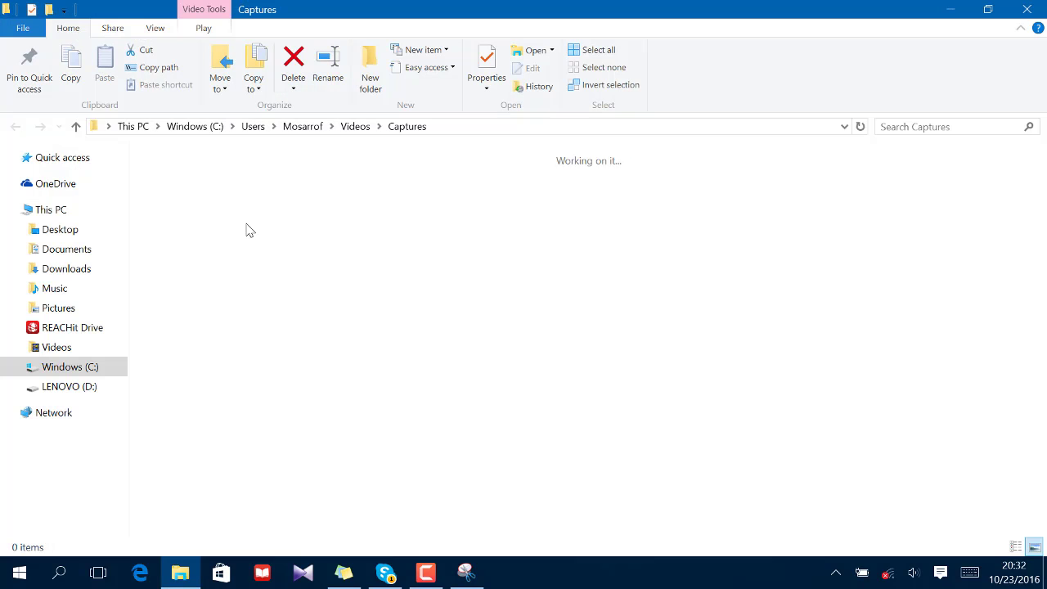
Step: Play VID-20150501-WA0006 from the Videos folder inside Honymoon on LENOVO (D:), and pause it on a frame
{"action": "left_click", "coordinate": [77, 392]}
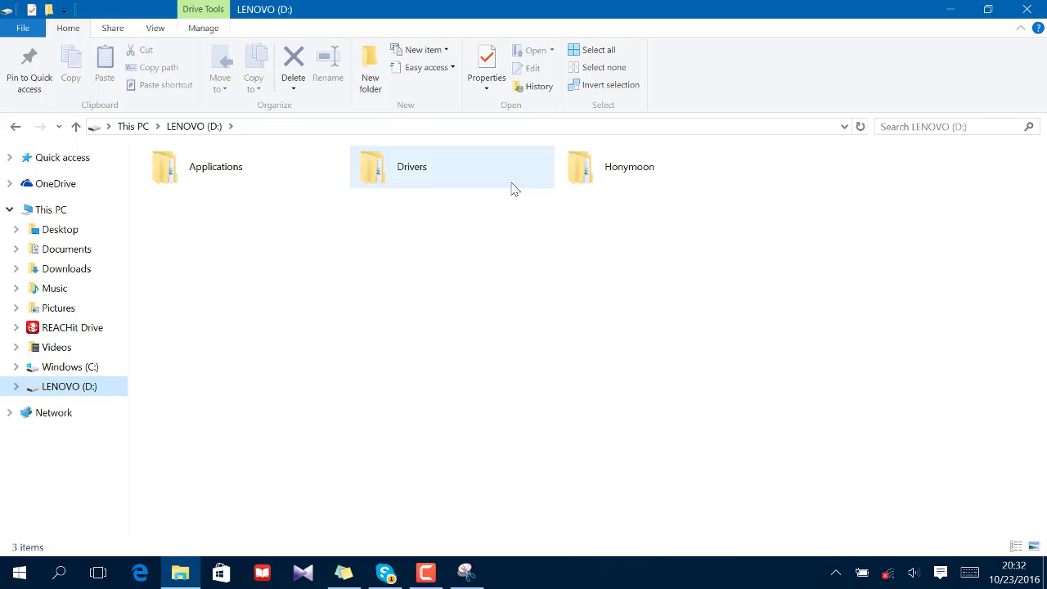
{"action": "double_click", "coordinate": [571, 167]}
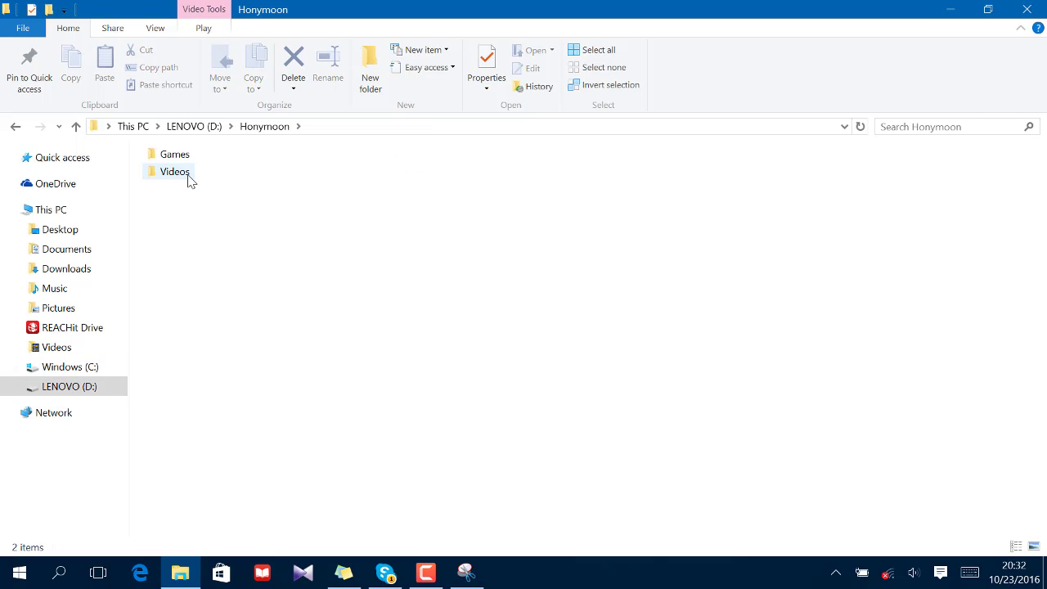
{"action": "double_click", "coordinate": [189, 173]}
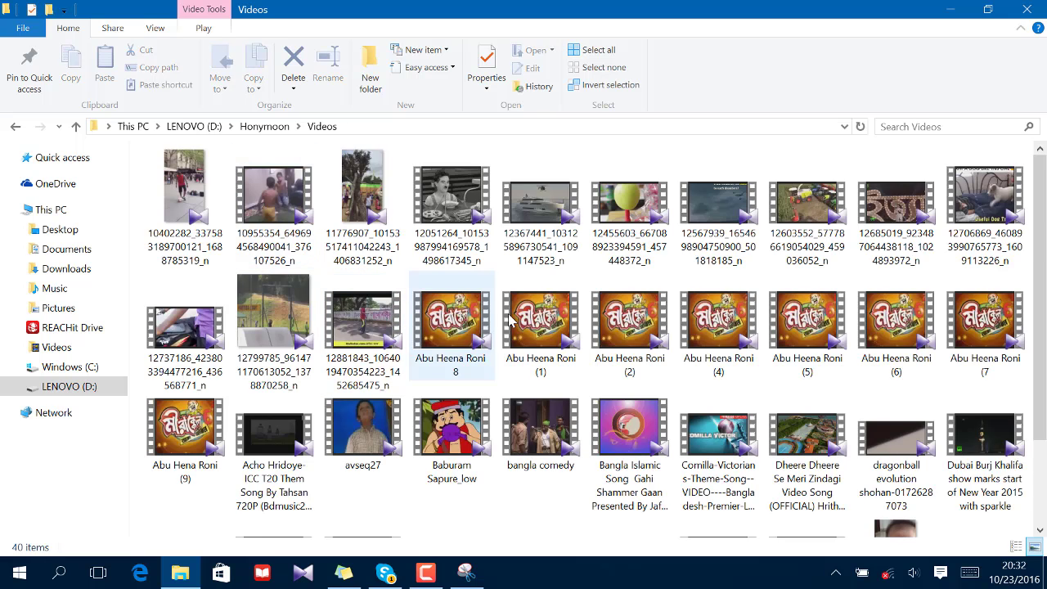
{"action": "scroll", "coordinate": [474, 376], "scroll_direction": "down", "scroll_amount": 3}
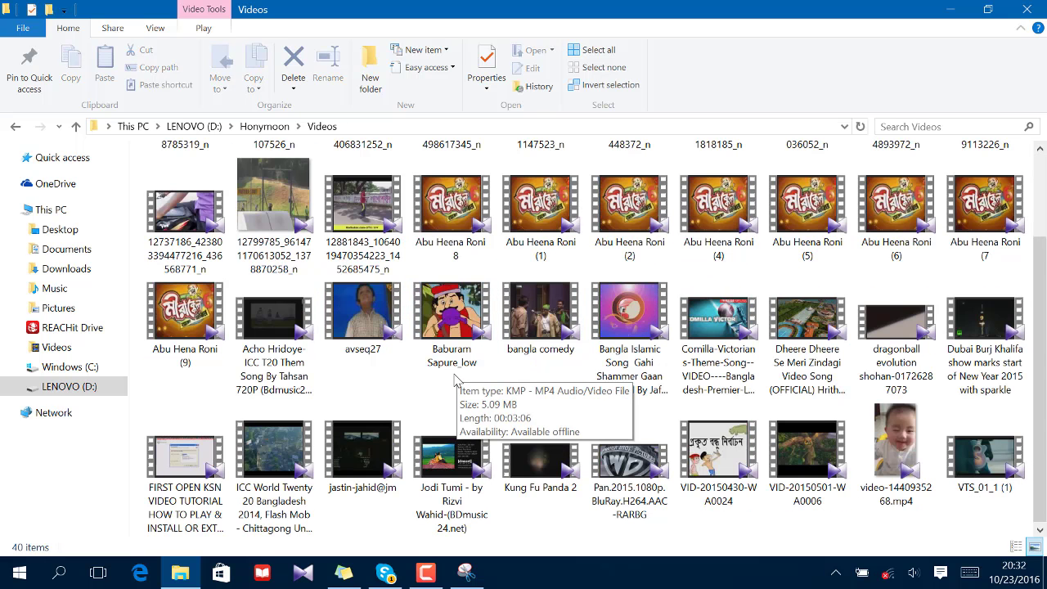
{"action": "left_click", "coordinate": [809, 458]}
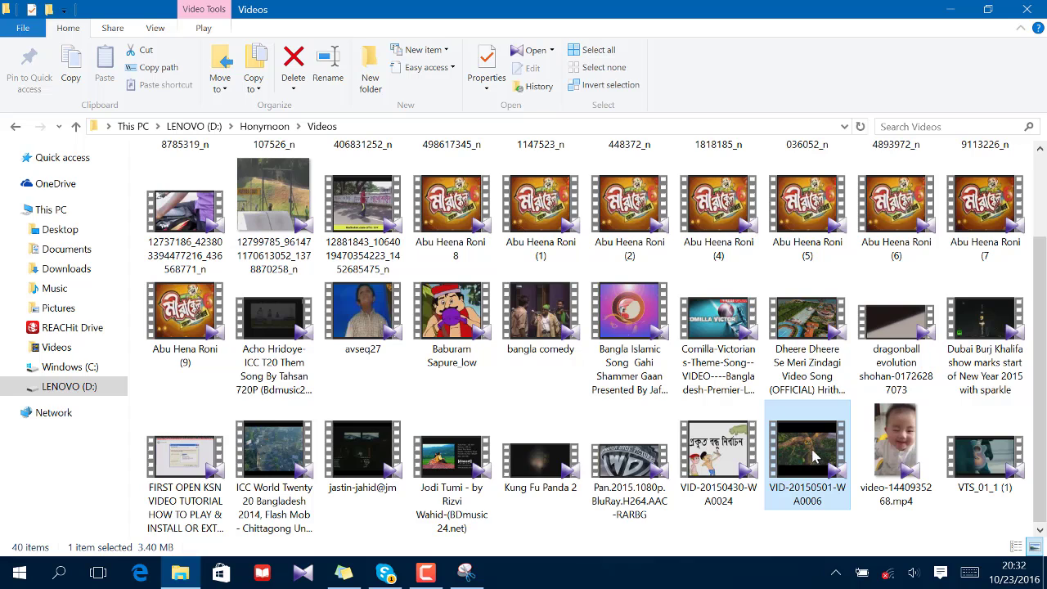
{"action": "double_click", "coordinate": [812, 456]}
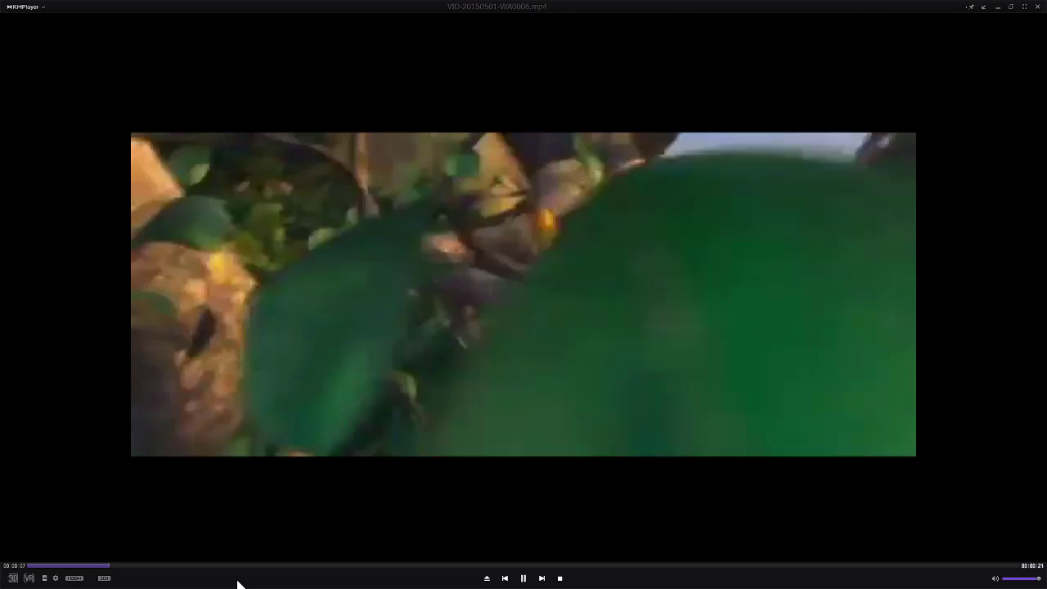
{"action": "key", "text": "space"}
{"action": "key", "text": "space"}
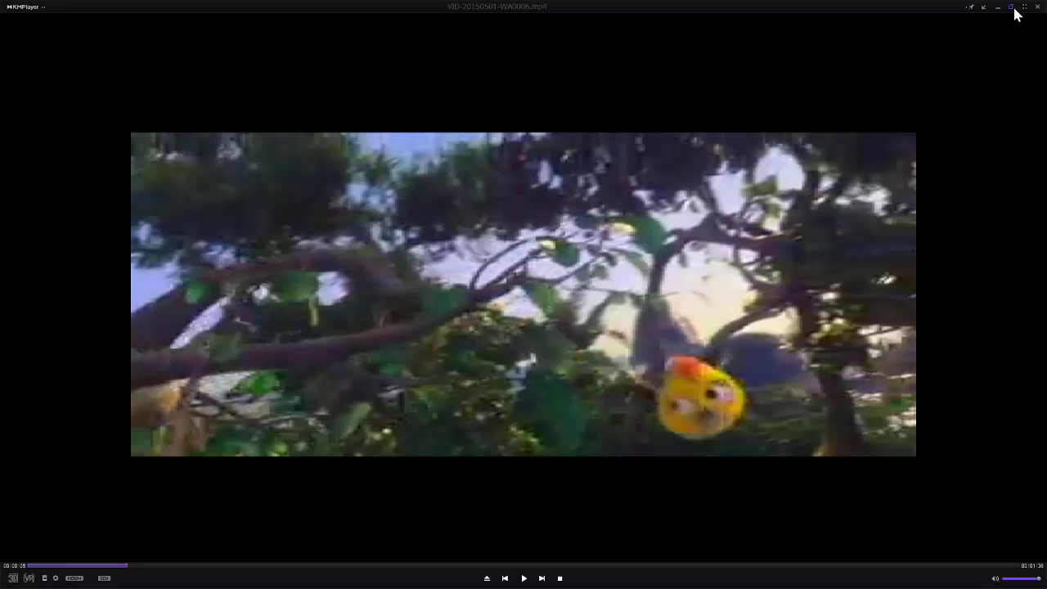
Step: Restore the video player to a movable window, then reposition and enlarge it so the whole paused frame shows above the taskbar
{"action": "left_click", "coordinate": [1012, 7]}
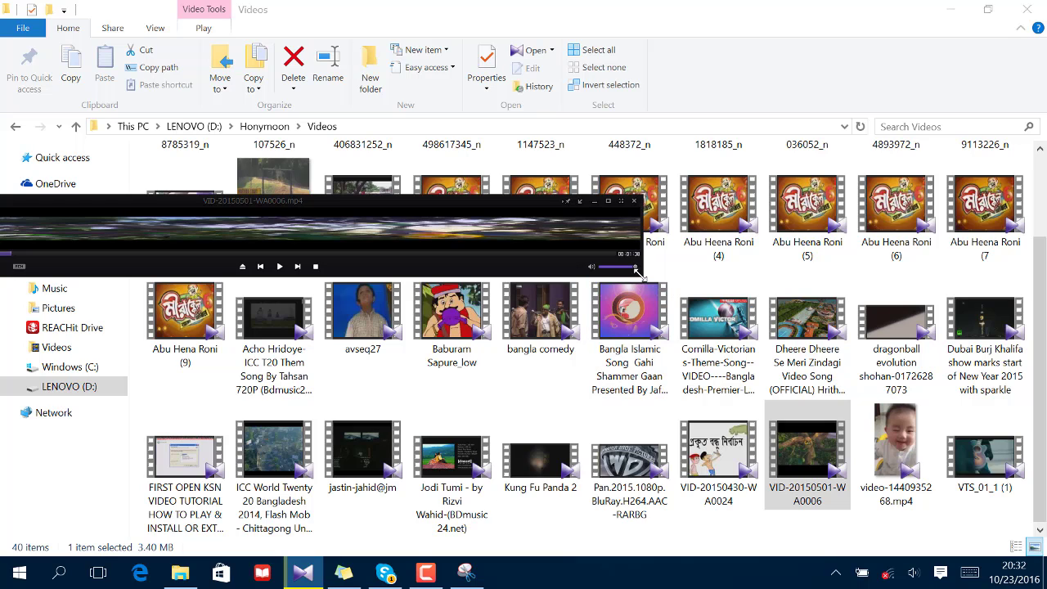
{"action": "left_click_drag", "start_coordinate": [638, 272], "coordinate": [777, 564]}
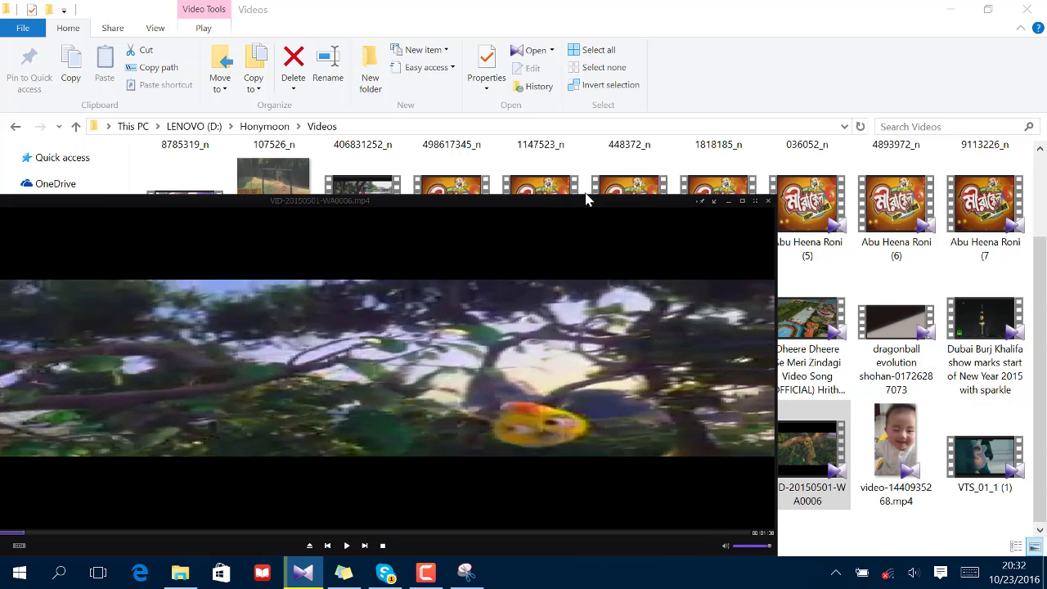
{"action": "left_click_drag", "start_coordinate": [573, 201], "coordinate": [678, 24]}
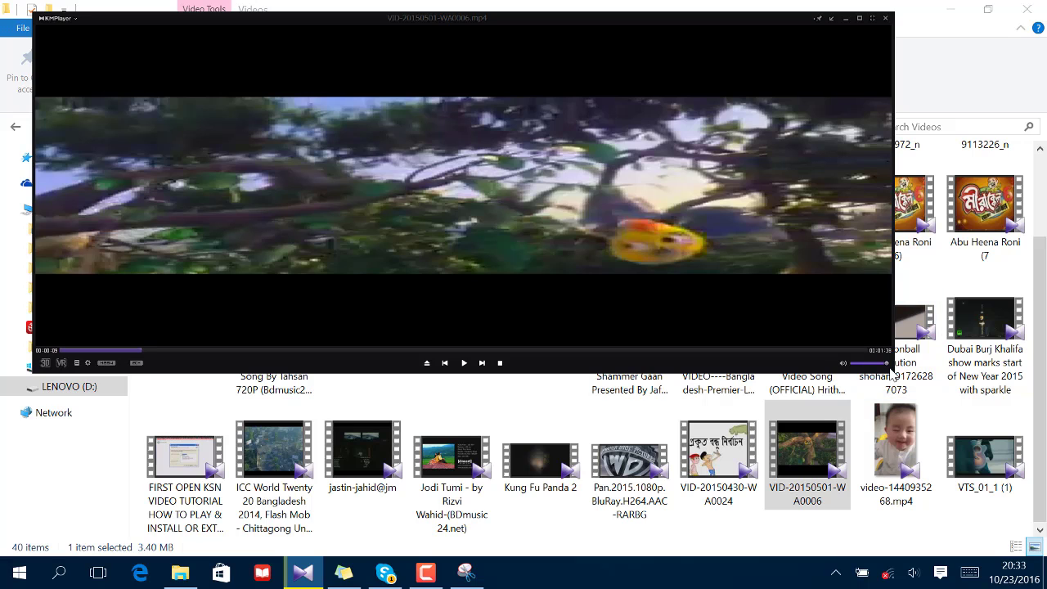
{"action": "left_click_drag", "start_coordinate": [890, 369], "coordinate": [846, 549]}
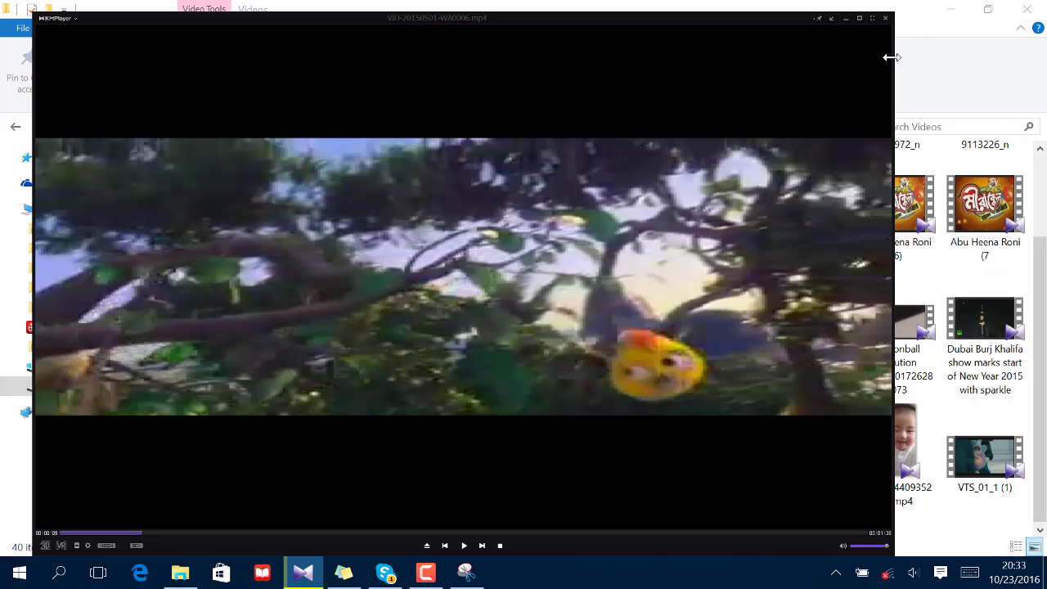
{"action": "left_click_drag", "start_coordinate": [893, 50], "coordinate": [1041, 52]}
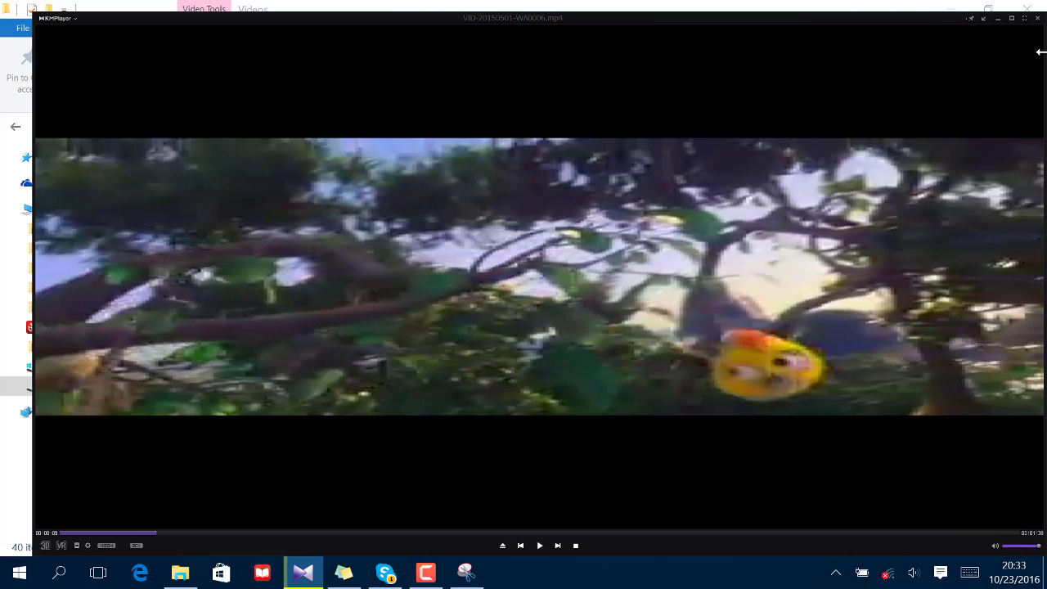
Step: Switch to Snipping Tool and capture a new rectangular snip around the paused video picture
{"action": "left_click", "coordinate": [475, 577]}
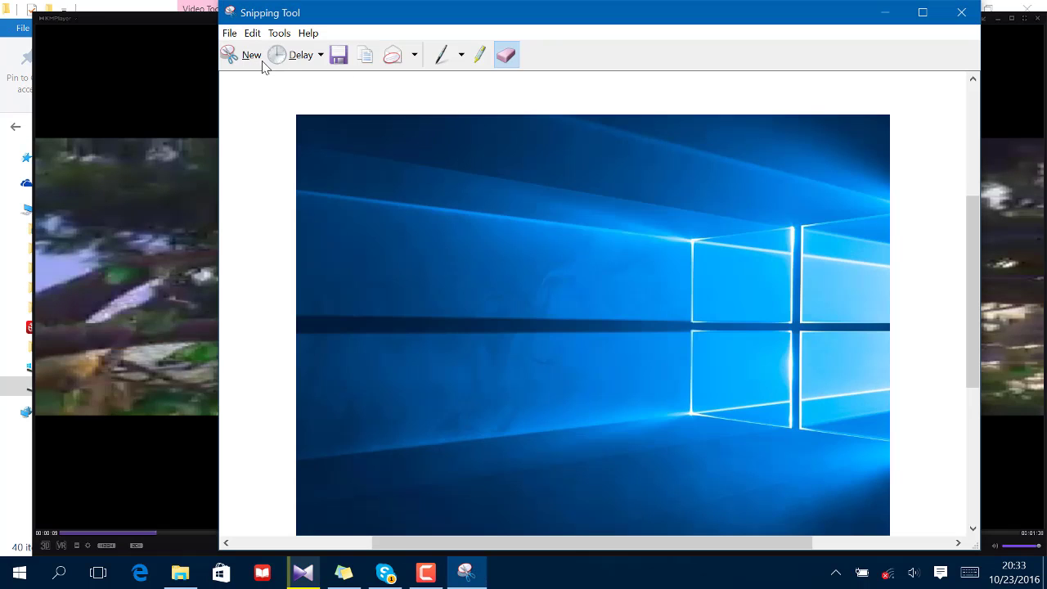
{"action": "left_click", "coordinate": [250, 54]}
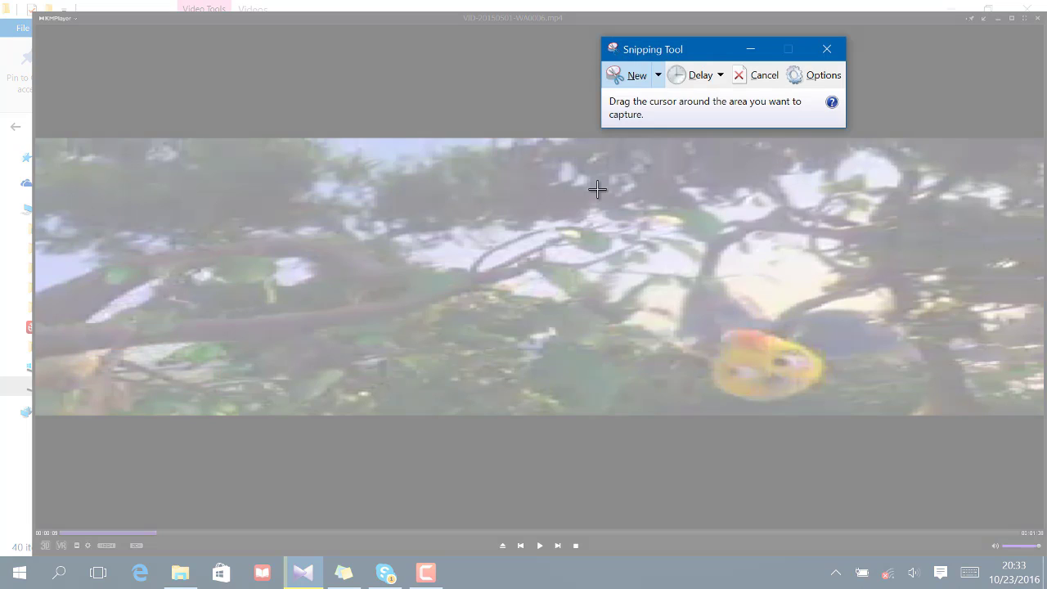
{"action": "left_click_drag", "start_coordinate": [39, 143], "coordinate": [98, 268]}
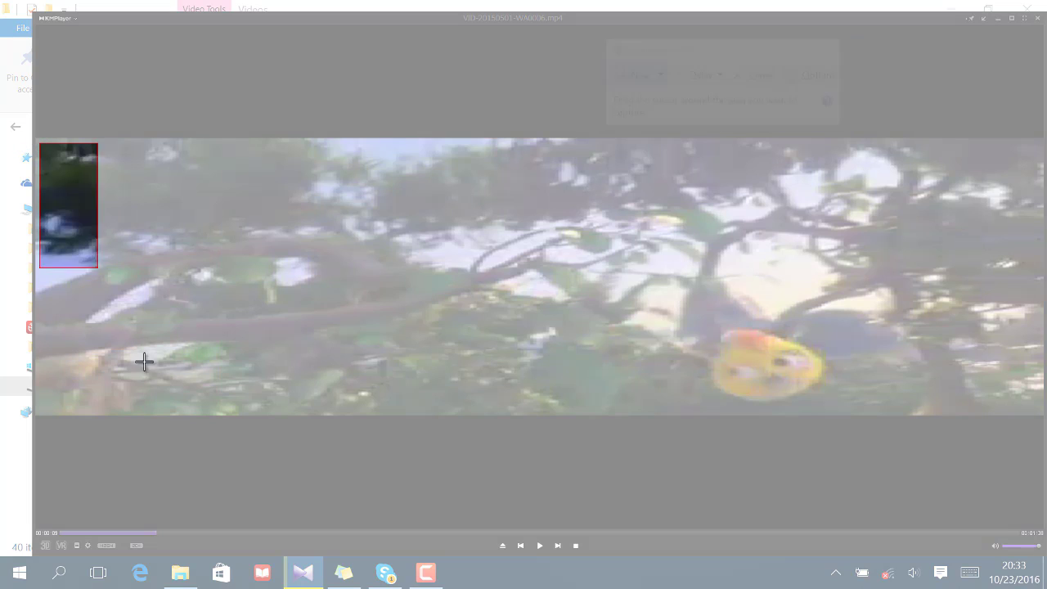
{"action": "left_click_drag", "start_coordinate": [144, 362], "coordinate": [1014, 466]}
{"action": "left_click_drag", "start_coordinate": [1030, 419], "coordinate": [1022, 420]}
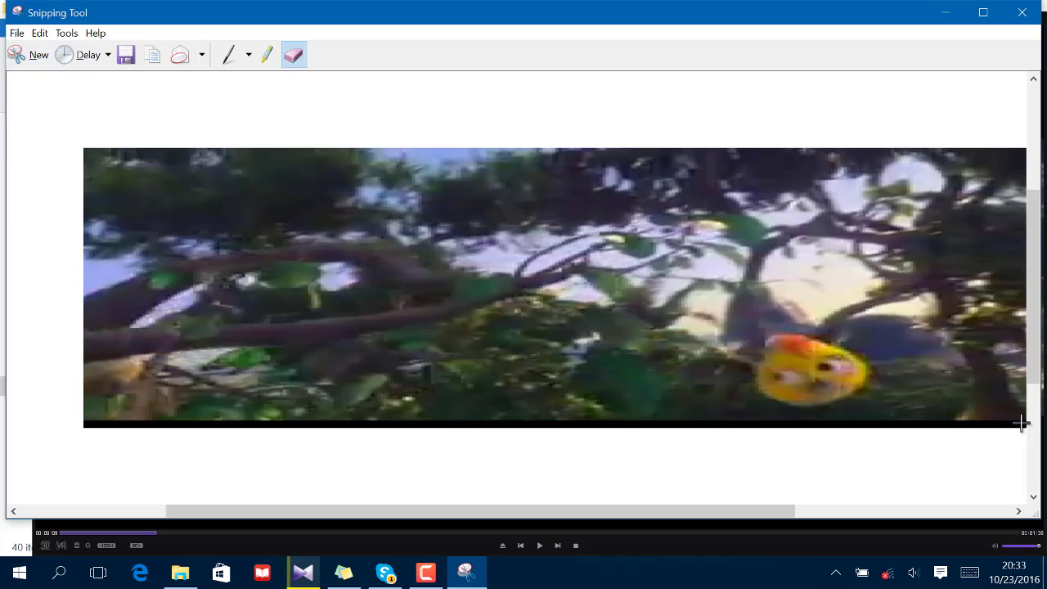
Step: Save the snip under the name video as a GIF file, then close Snipping Tool and the video player
{"action": "left_click", "coordinate": [125, 57]}
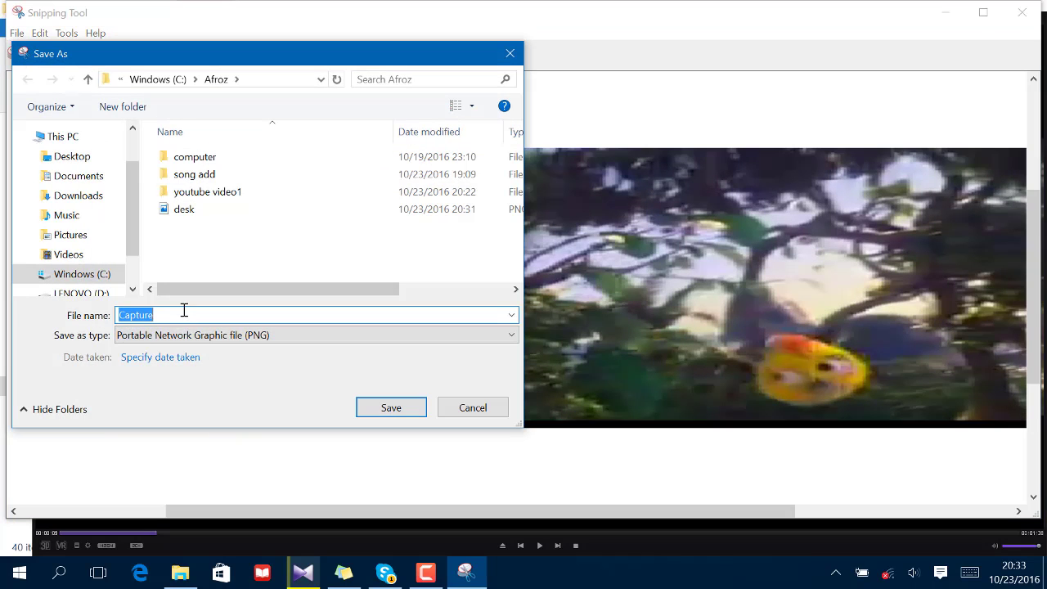
{"action": "type", "text": "video"}
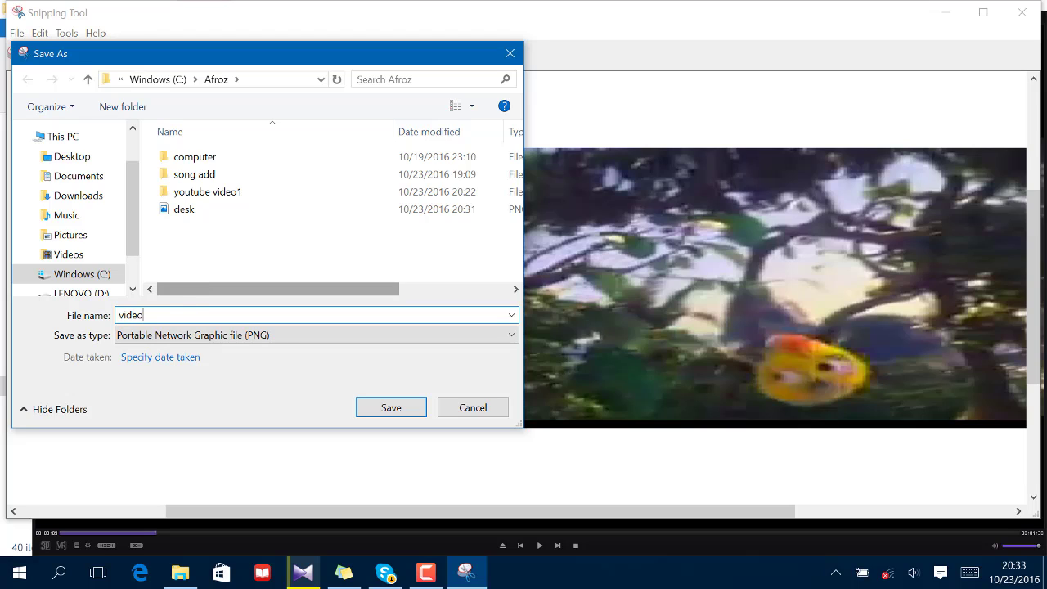
{"action": "left_click", "coordinate": [295, 344]}
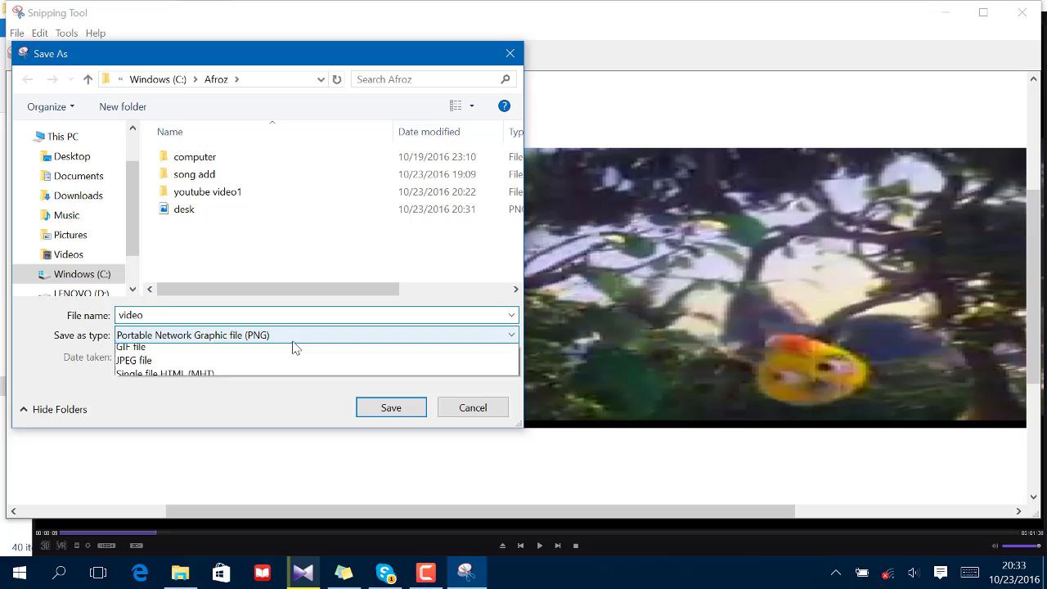
{"action": "left_click", "coordinate": [216, 364]}
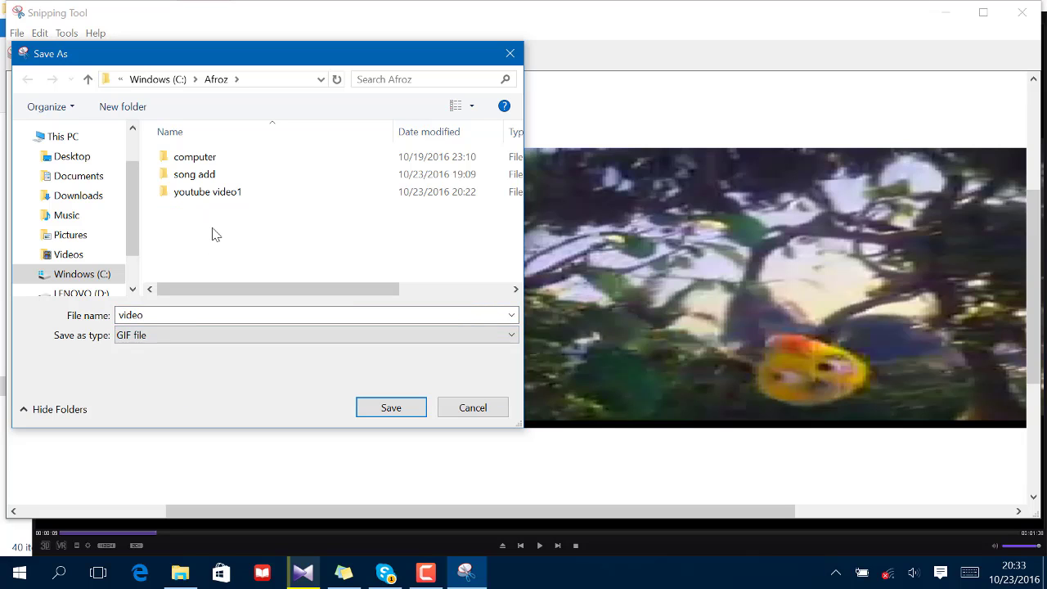
{"action": "left_click", "coordinate": [380, 407]}
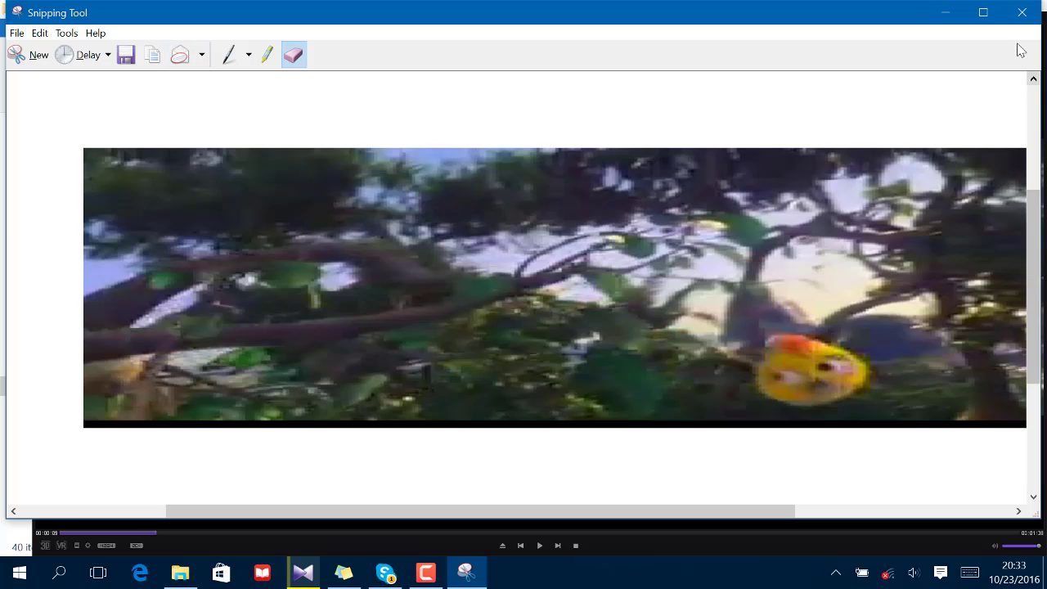
{"action": "left_click", "coordinate": [1003, 17]}
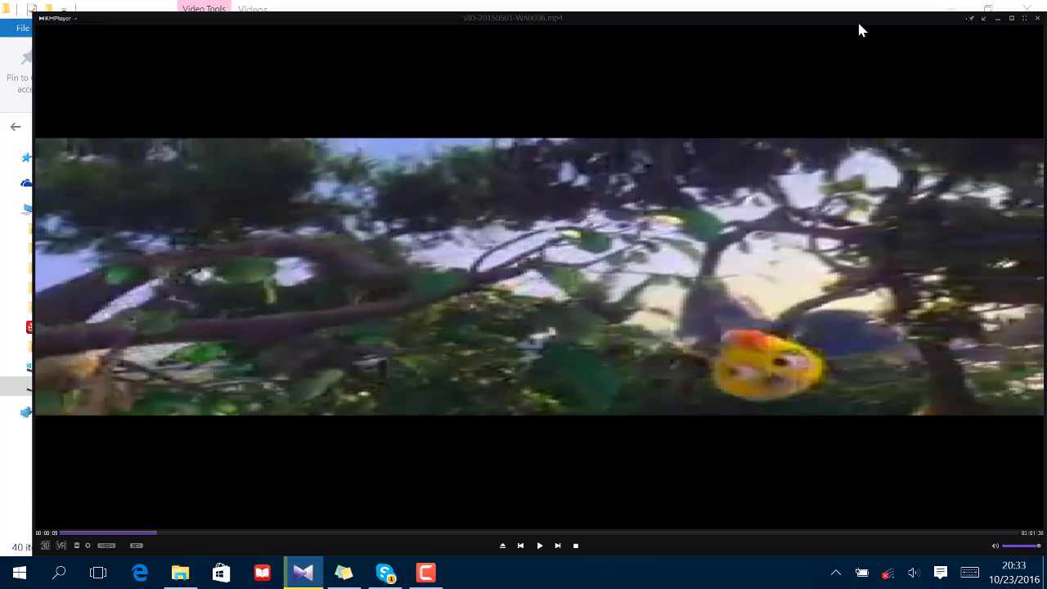
{"action": "left_click", "coordinate": [1037, 19]}
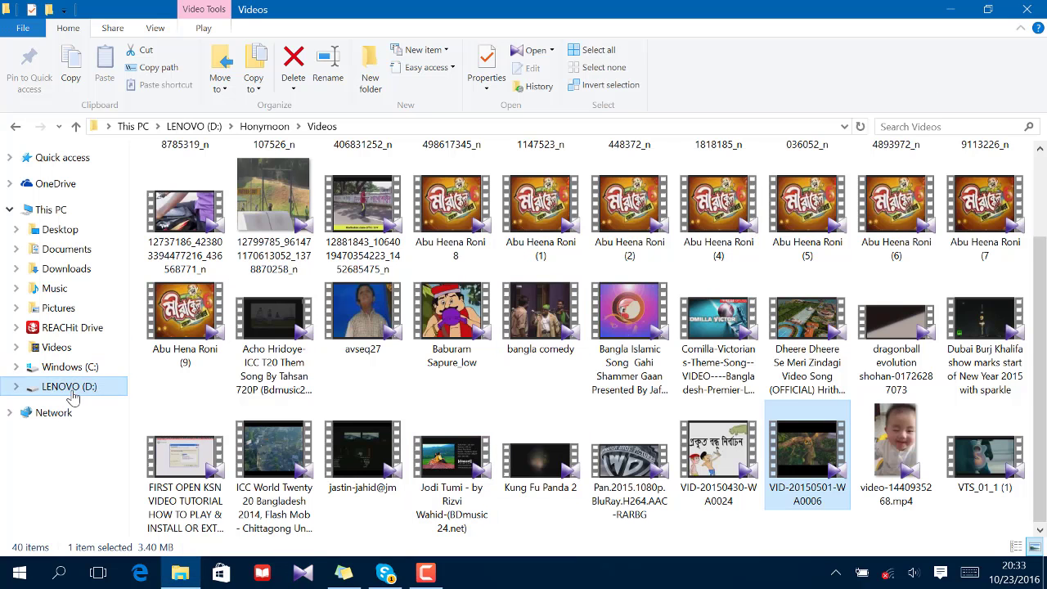
{"action": "left_click", "coordinate": [70, 252]}
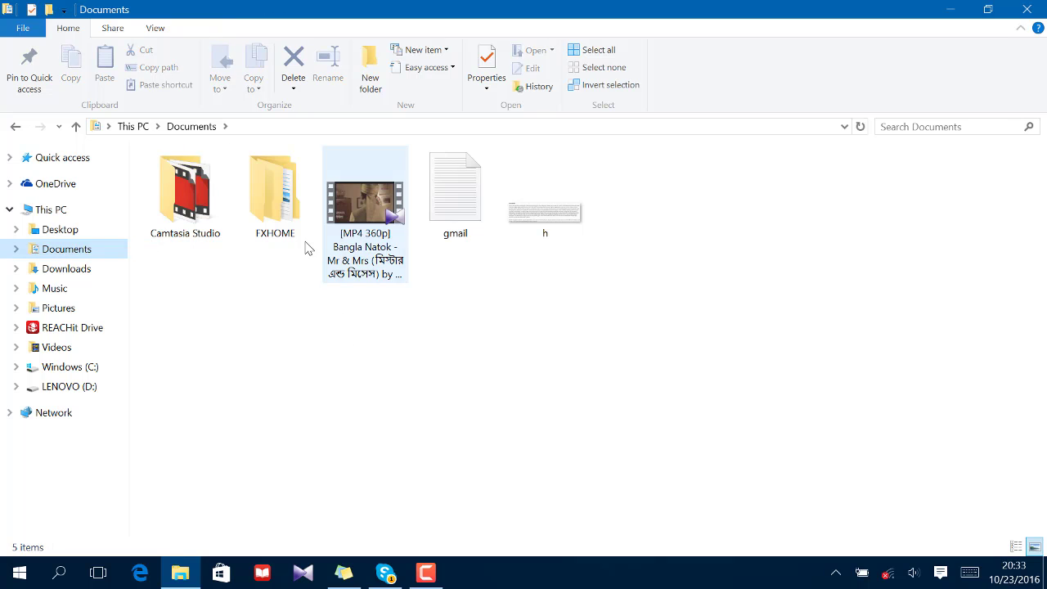
{"action": "double_click", "coordinate": [463, 210]}
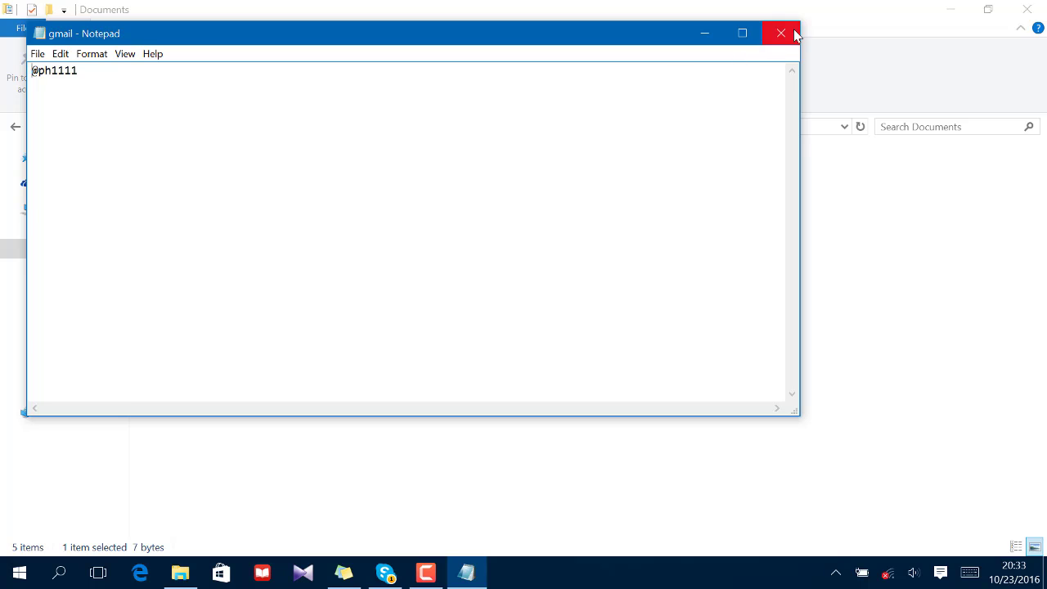
{"action": "left_click", "coordinate": [781, 33]}
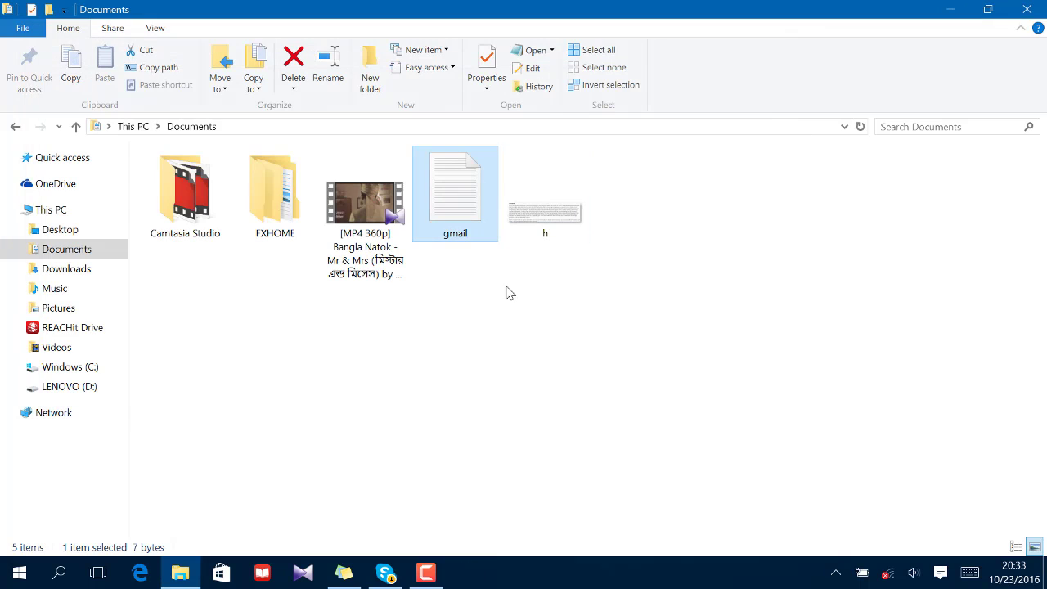
Step: Open the FamilyAccount first PDF from the Documents folder inside Downloads and enlarge its first page until the text is readable
{"action": "left_click", "coordinate": [77, 277]}
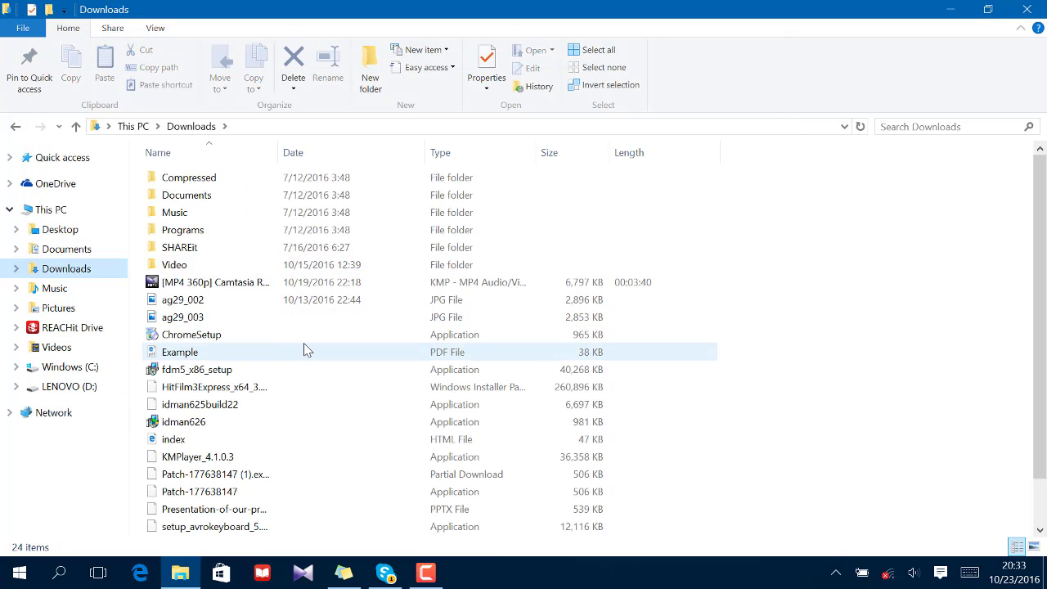
{"action": "scroll", "coordinate": [299, 352], "scroll_direction": "down", "scroll_amount": 1}
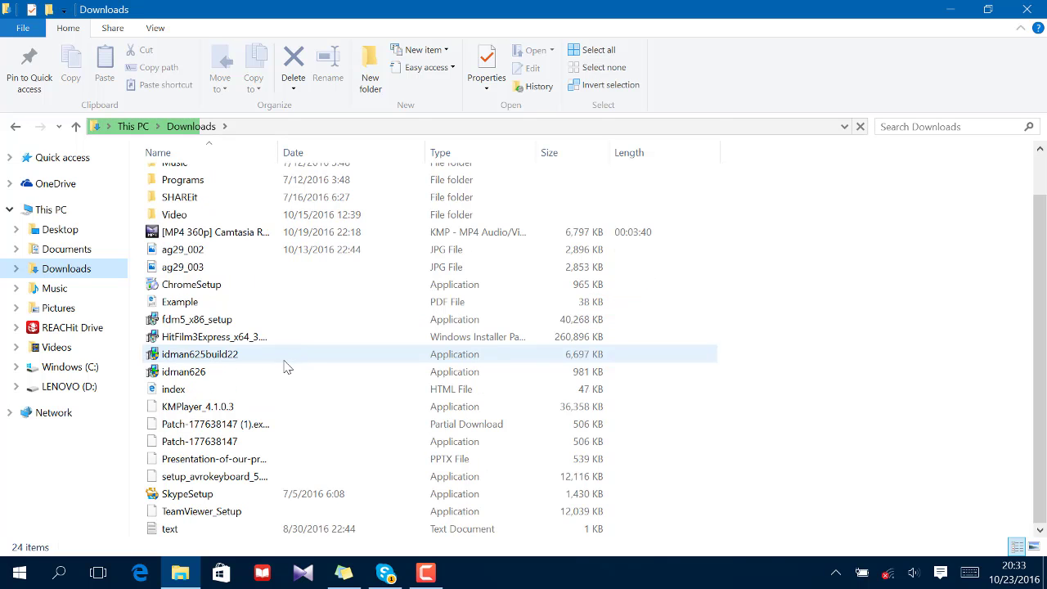
{"action": "scroll", "coordinate": [221, 273], "scroll_direction": "up", "scroll_amount": 1}
{"action": "scroll", "coordinate": [229, 343], "scroll_direction": "down", "scroll_amount": 1}
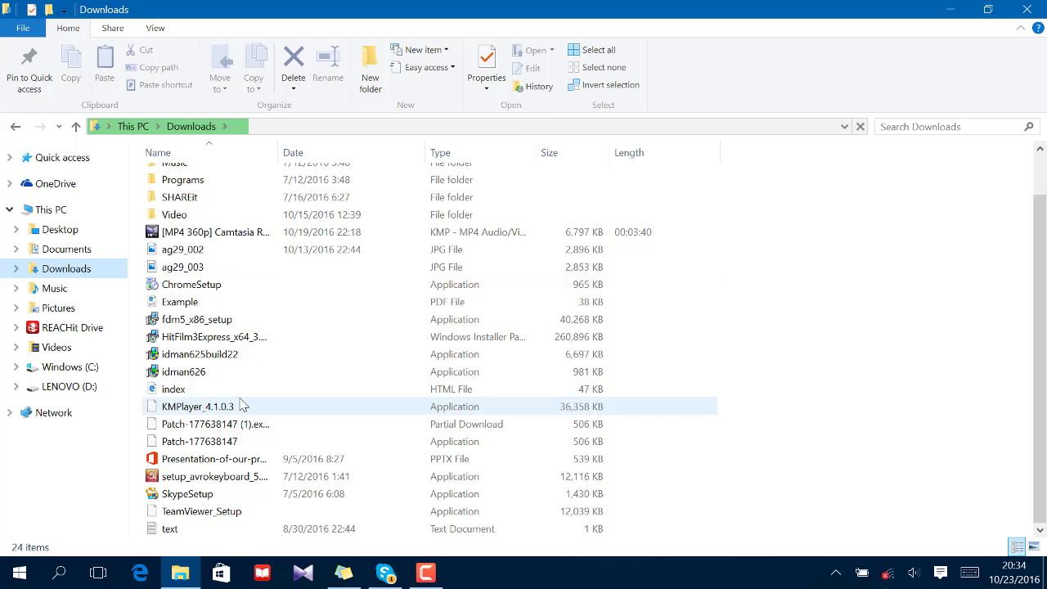
{"action": "scroll", "coordinate": [240, 417], "scroll_direction": "up", "scroll_amount": 1}
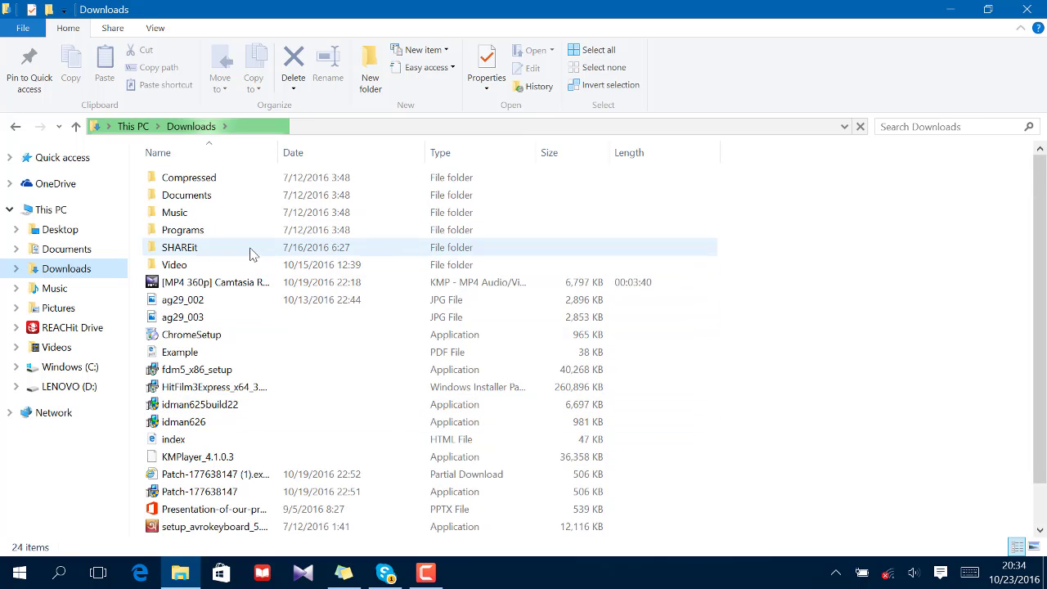
{"action": "double_click", "coordinate": [229, 194]}
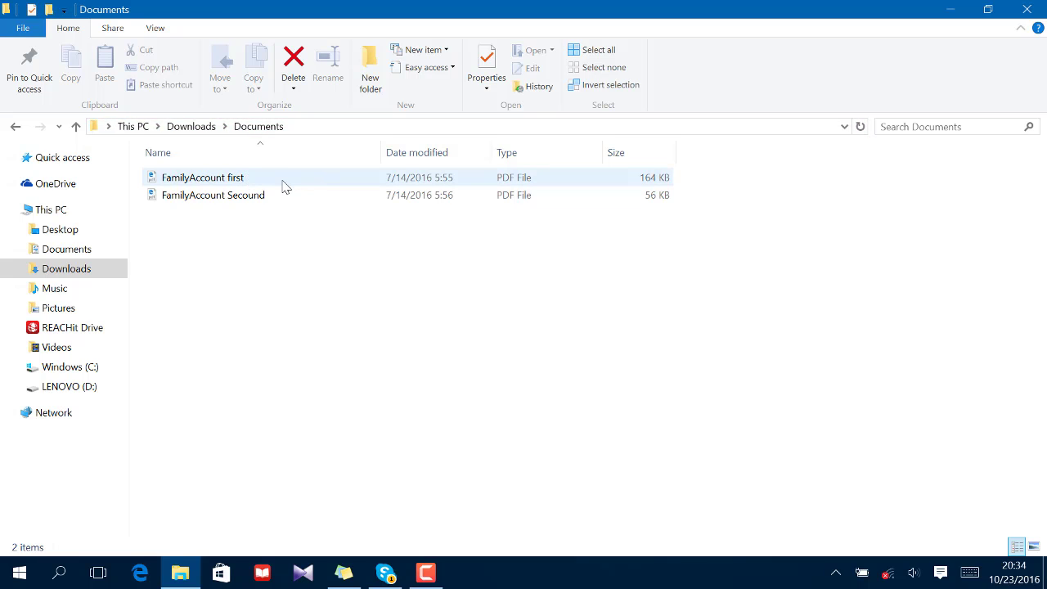
{"action": "double_click", "coordinate": [281, 180]}
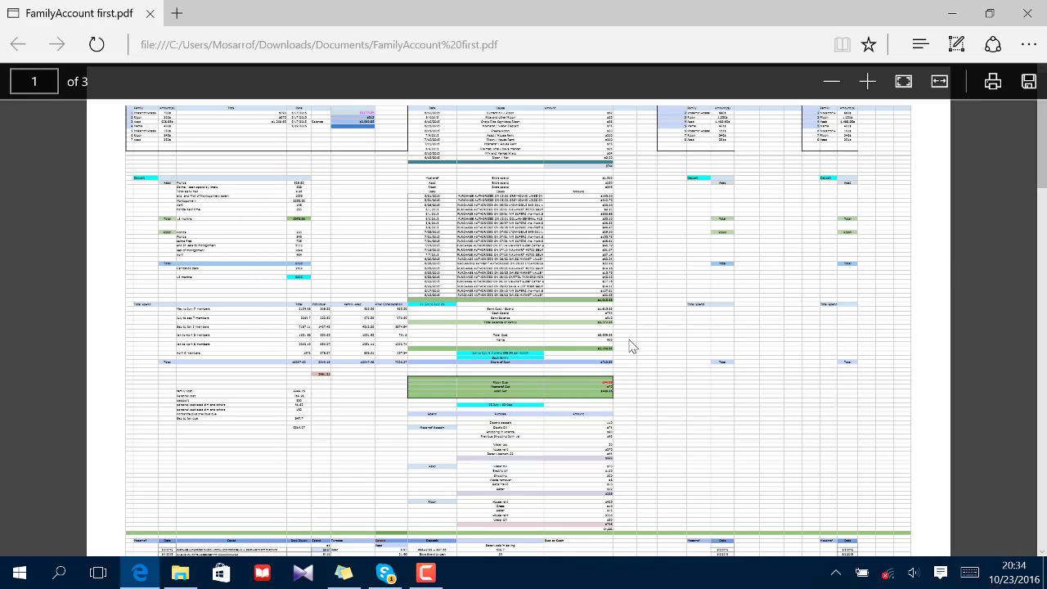
{"action": "left_click", "coordinate": [867, 81]}
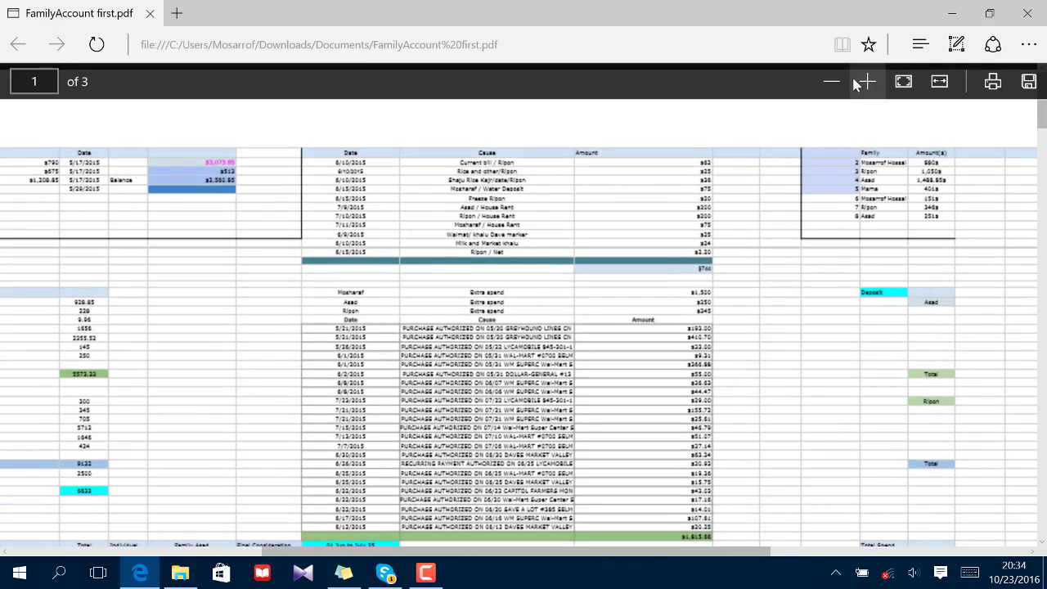
{"action": "left_click", "coordinate": [866, 82]}
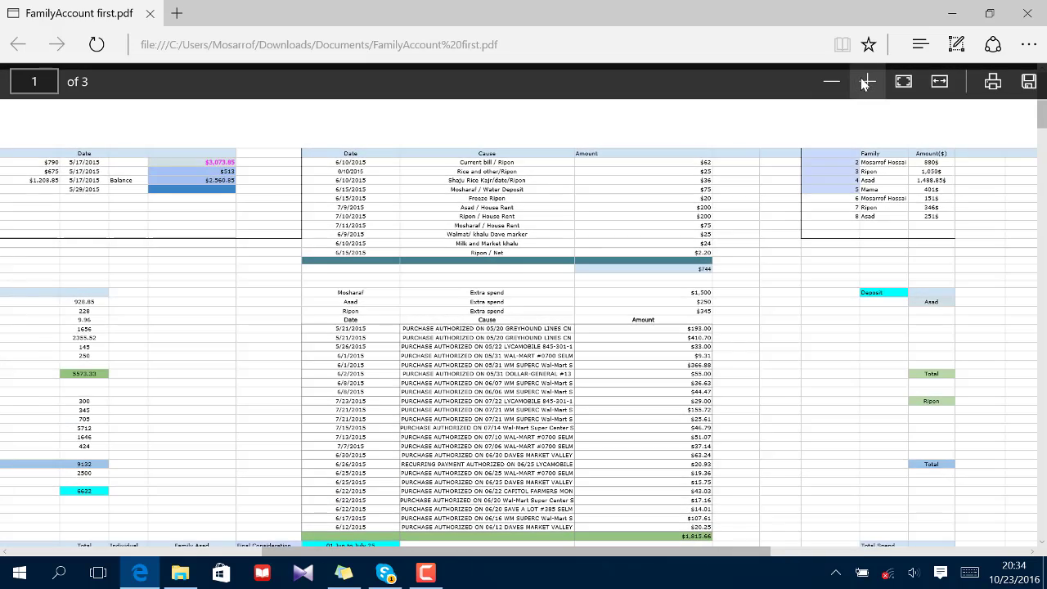
{"action": "left_click", "coordinate": [866, 82]}
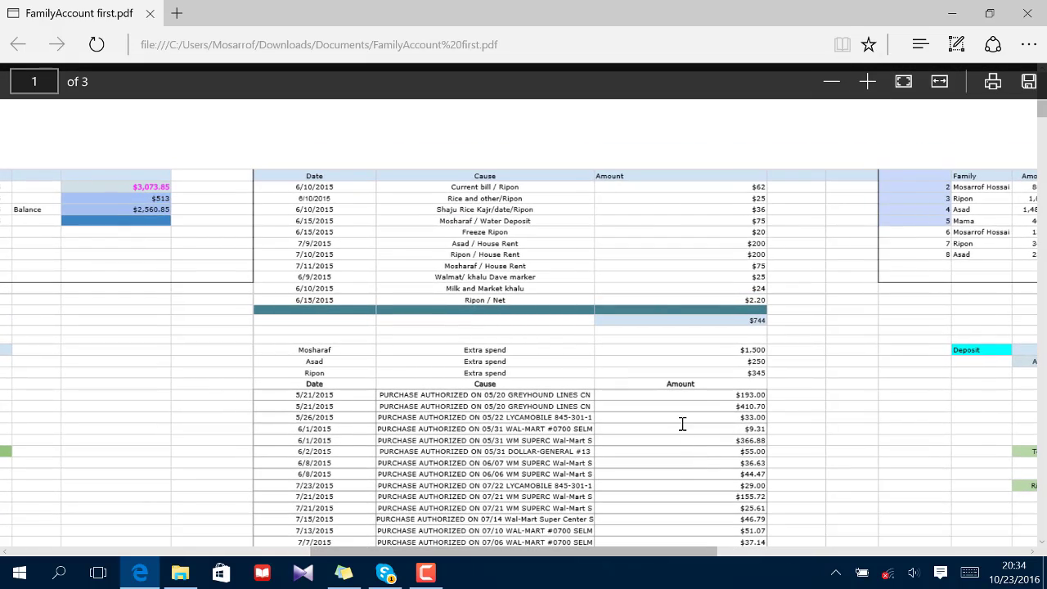
Step: Launch Snipping Tool and capture a rectangular snip around the three Extra spend rows of the PDF, including their amounts
{"action": "left_click_drag", "start_coordinate": [682, 423], "coordinate": [654, 198]}
{"action": "left_click", "coordinate": [692, 413]}
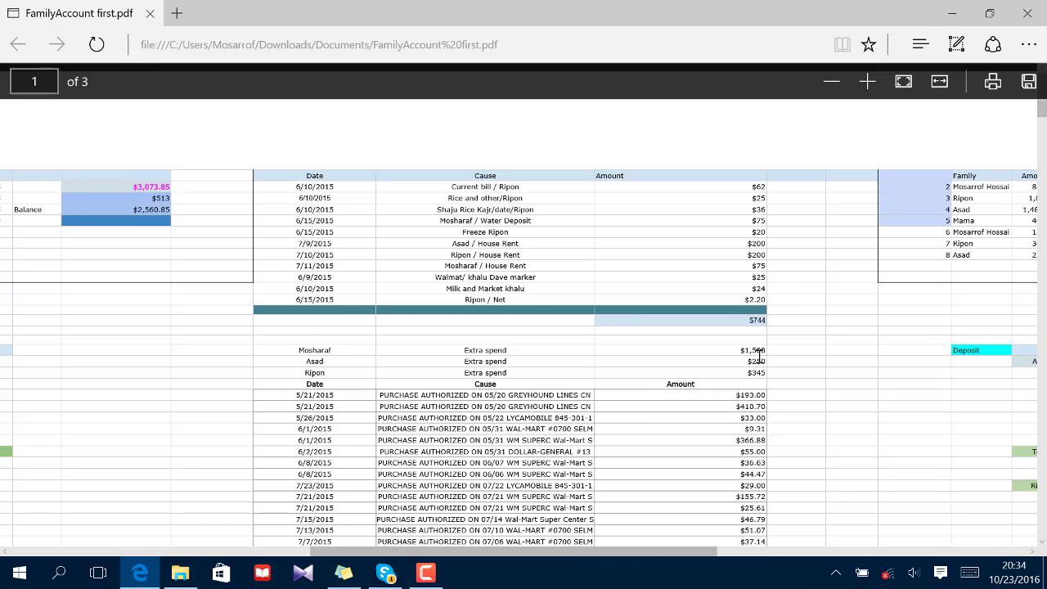
{"action": "left_click", "coordinate": [61, 575]}
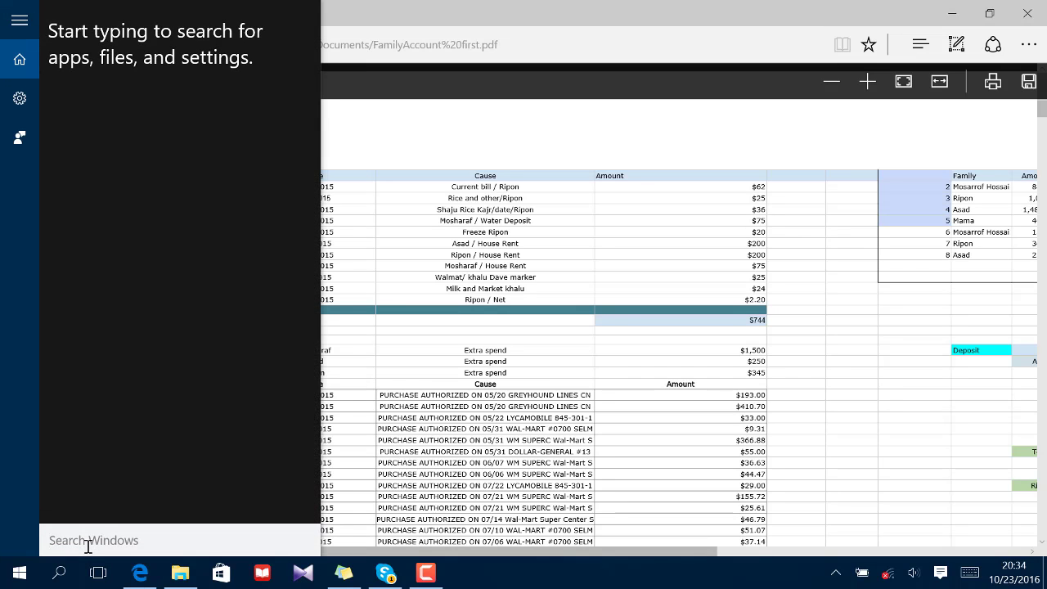
{"action": "type", "text": "sn"}
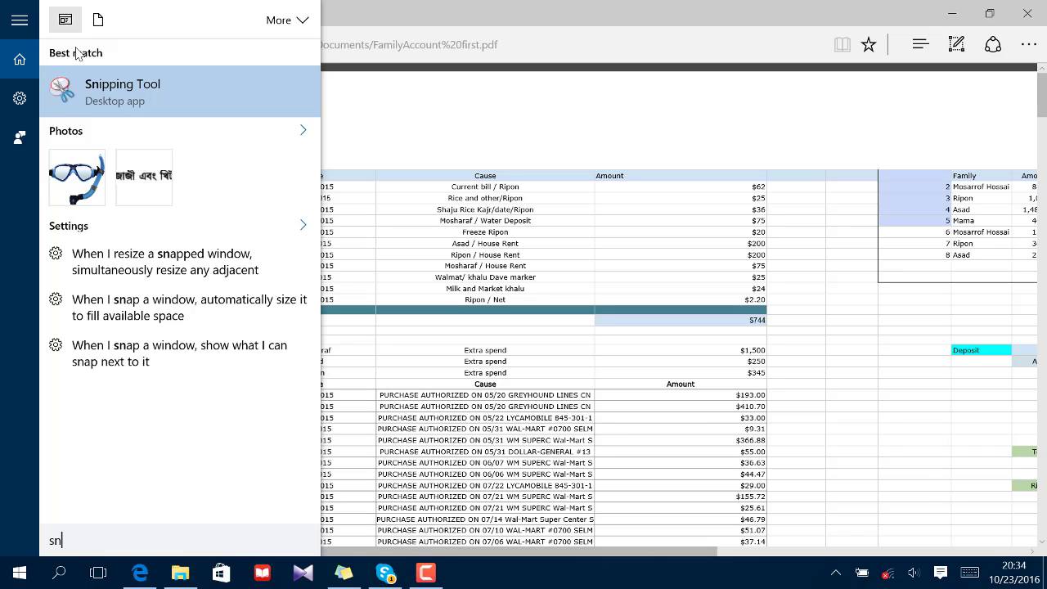
{"action": "left_click", "coordinate": [104, 91]}
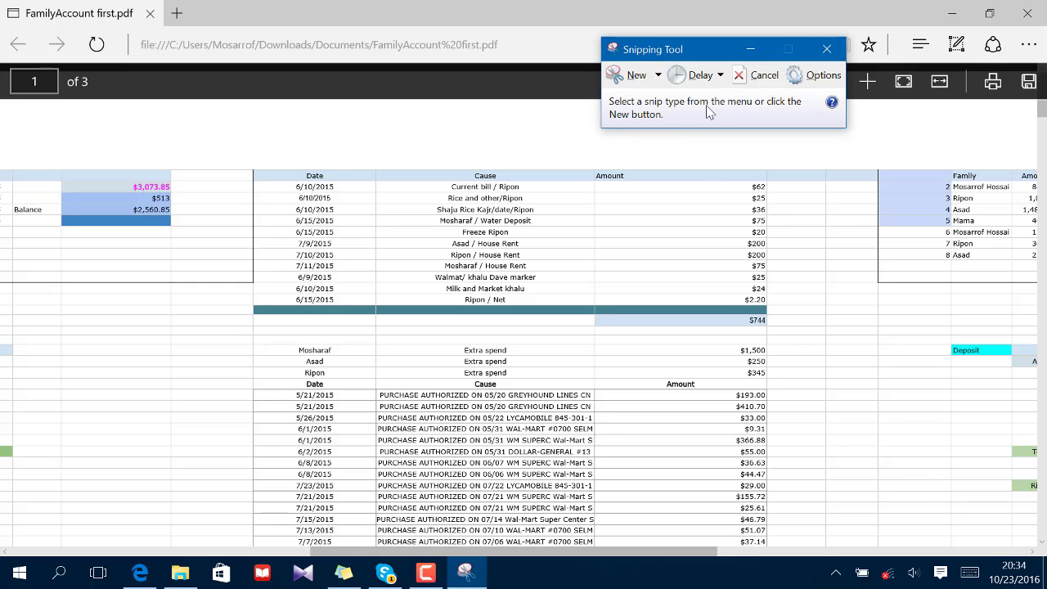
{"action": "left_click", "coordinate": [632, 75]}
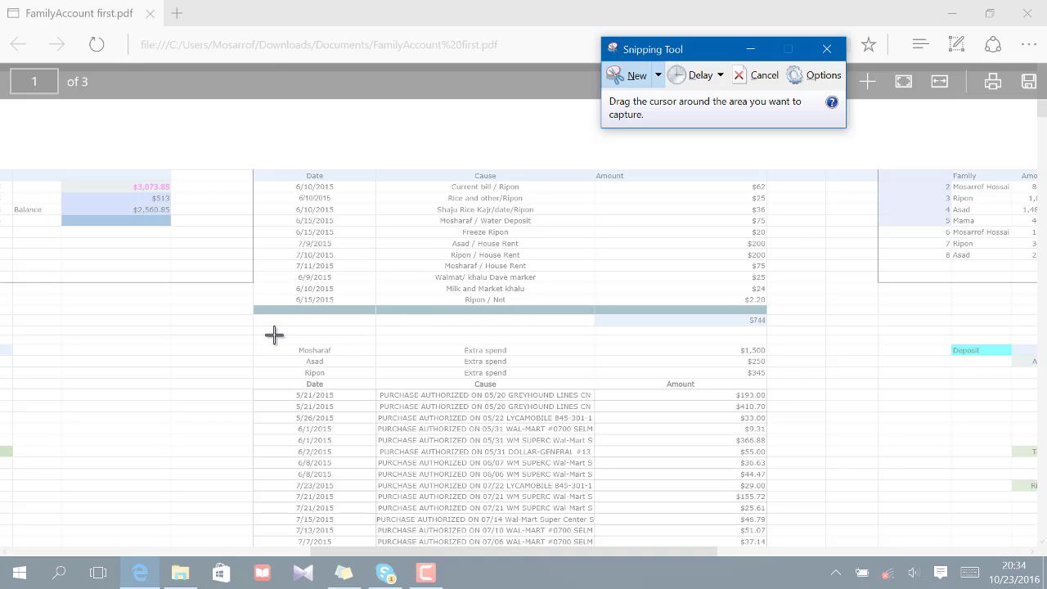
{"action": "left_click_drag", "start_coordinate": [275, 328], "coordinate": [777, 379]}
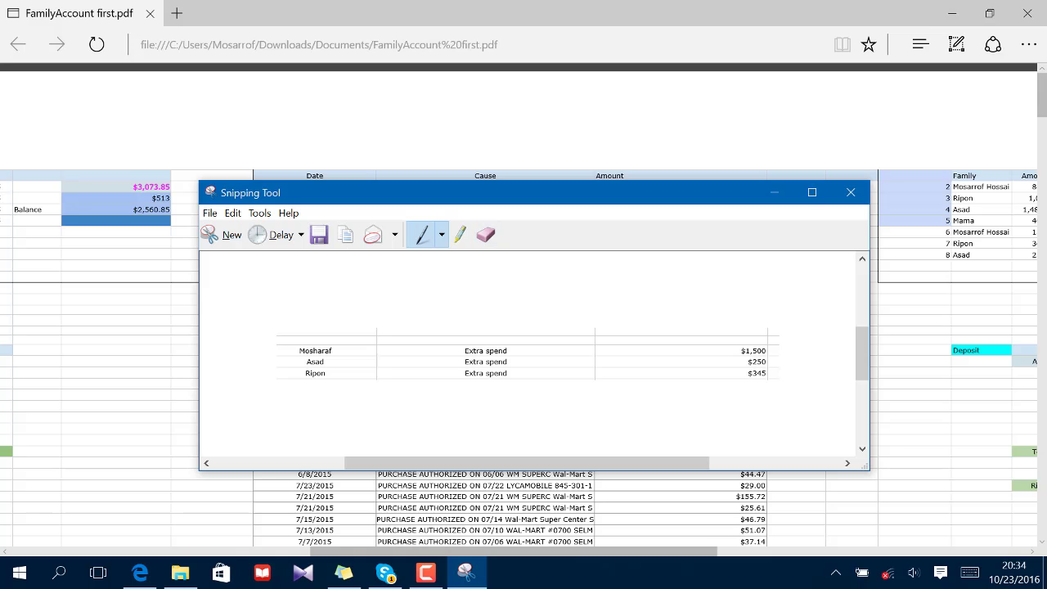
Step: Save the snip under the name bbb as a GIF file and close Snipping Tool
{"action": "left_click", "coordinate": [319, 235]}
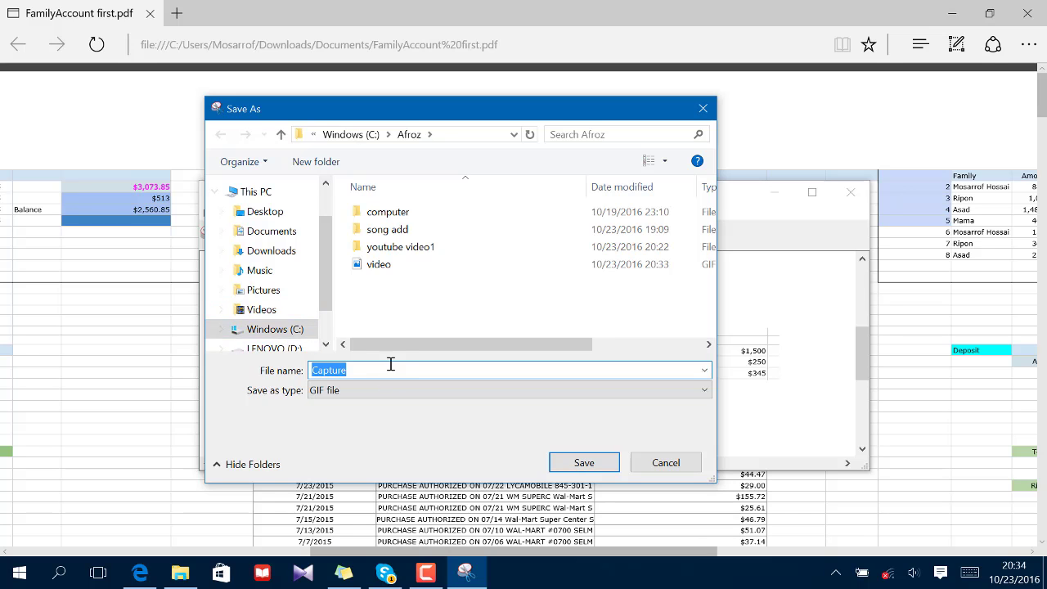
{"action": "type", "text": "bkk"}
{"action": "left_click", "coordinate": [586, 463]}
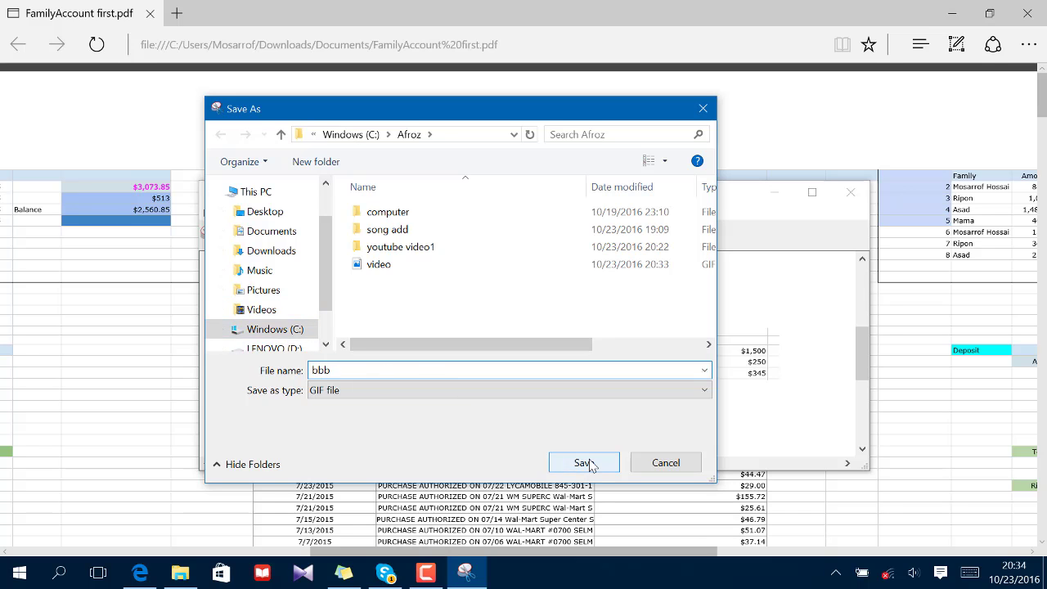
{"action": "left_click", "coordinate": [849, 193]}
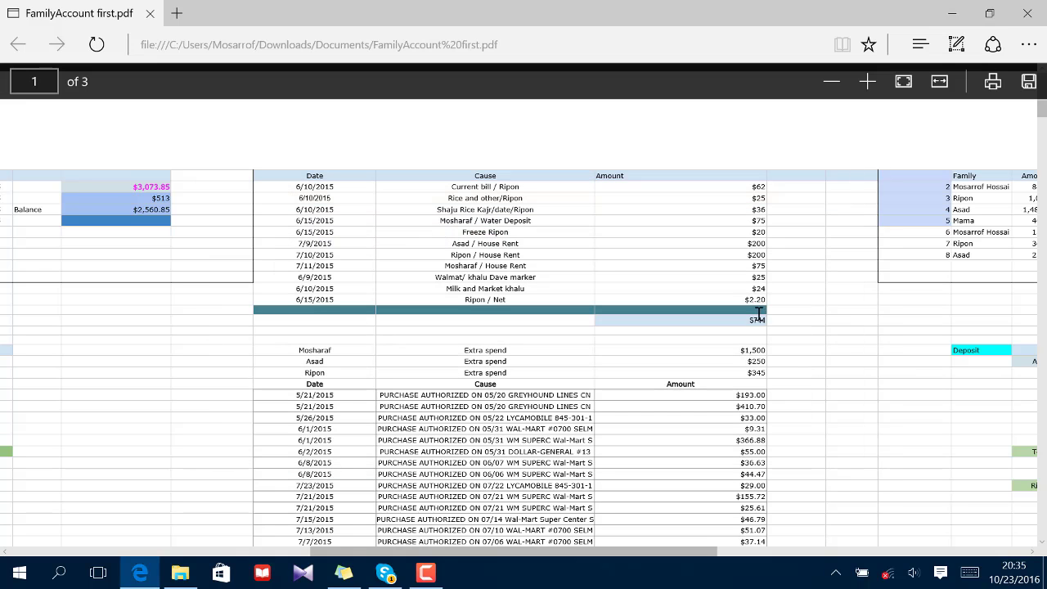
Step: Launch the other screenshot utility running in the background and copy a PDF table region of about 883 by 585 pixels
{"action": "left_click", "coordinate": [834, 572]}
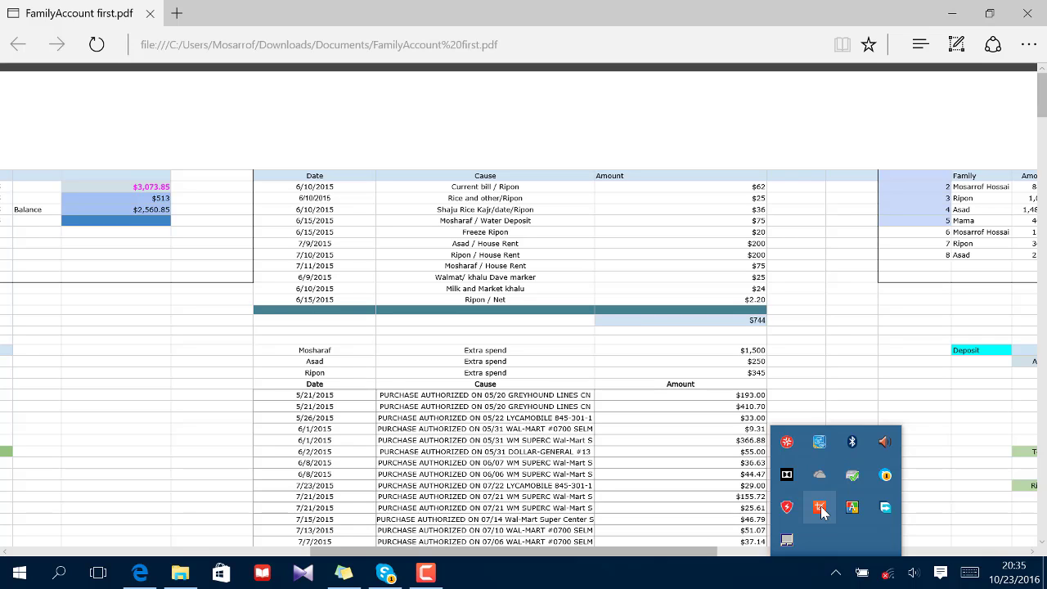
{"action": "left_click", "coordinate": [820, 508]}
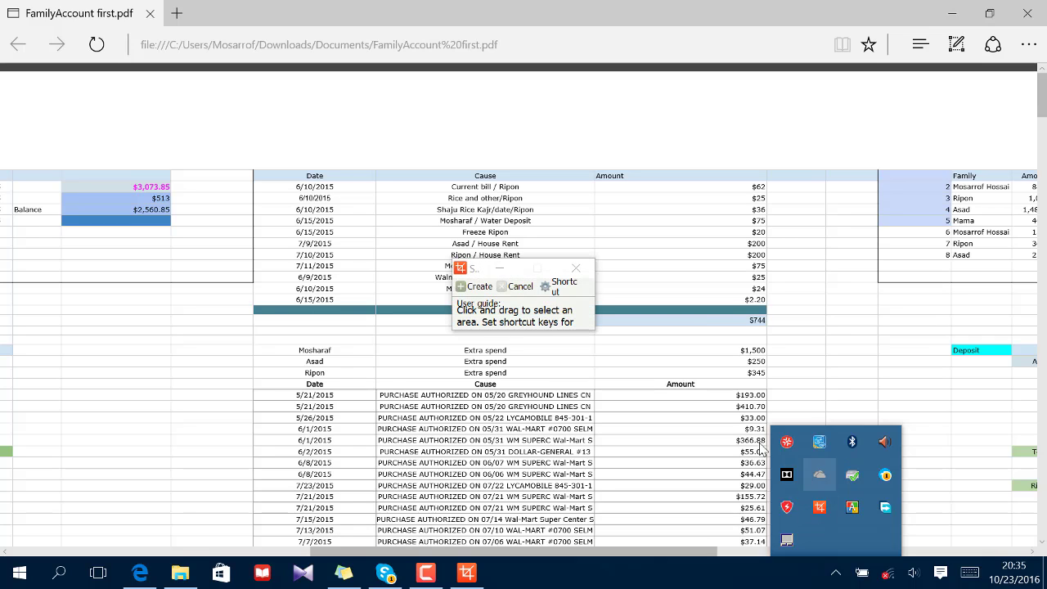
{"action": "left_click", "coordinate": [478, 287]}
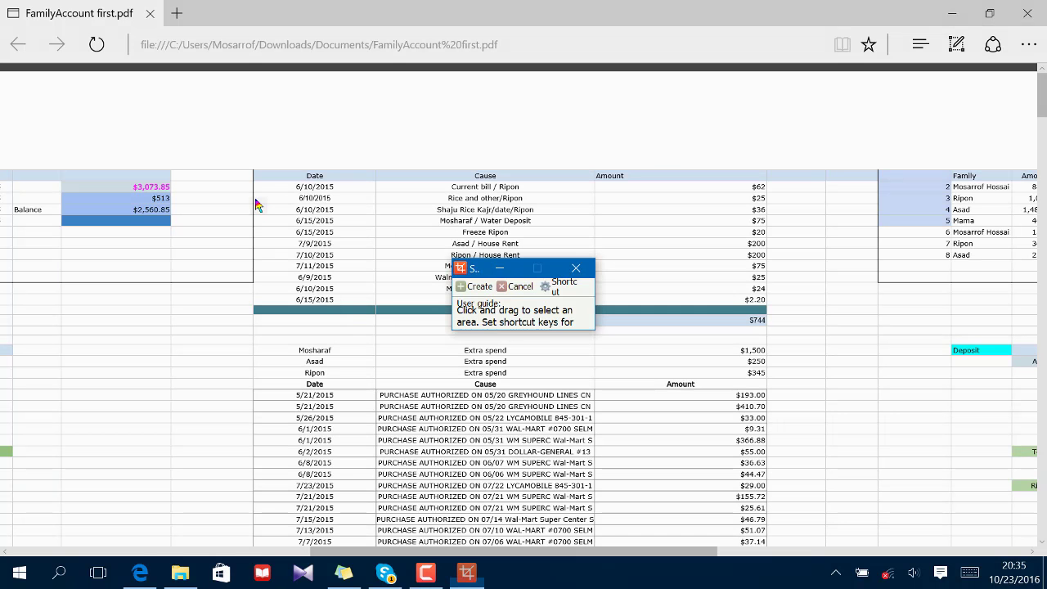
{"action": "left_click_drag", "start_coordinate": [222, 140], "coordinate": [706, 463]}
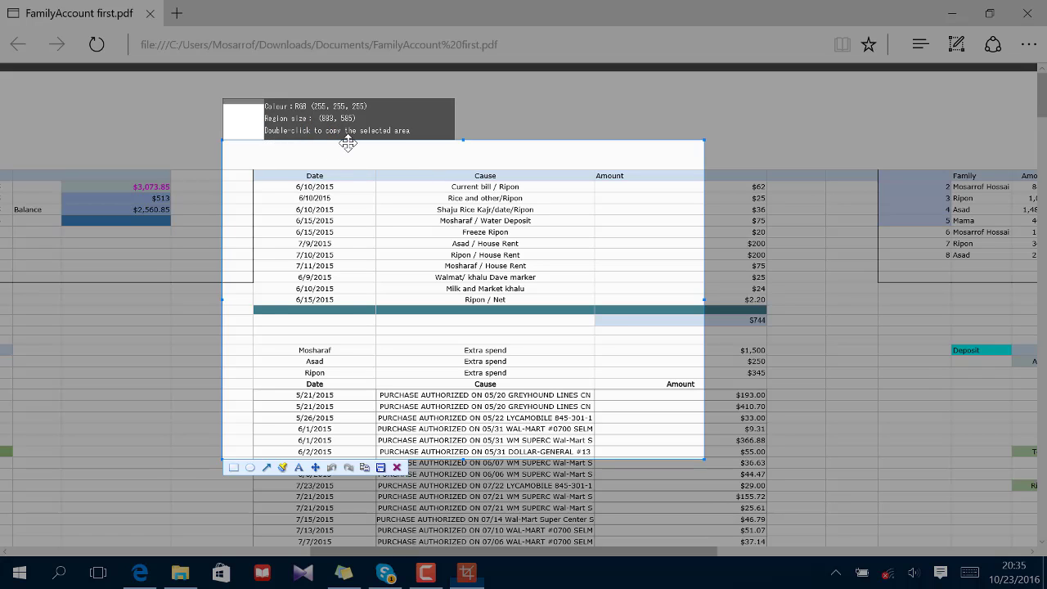
{"action": "double_click", "coordinate": [409, 213]}
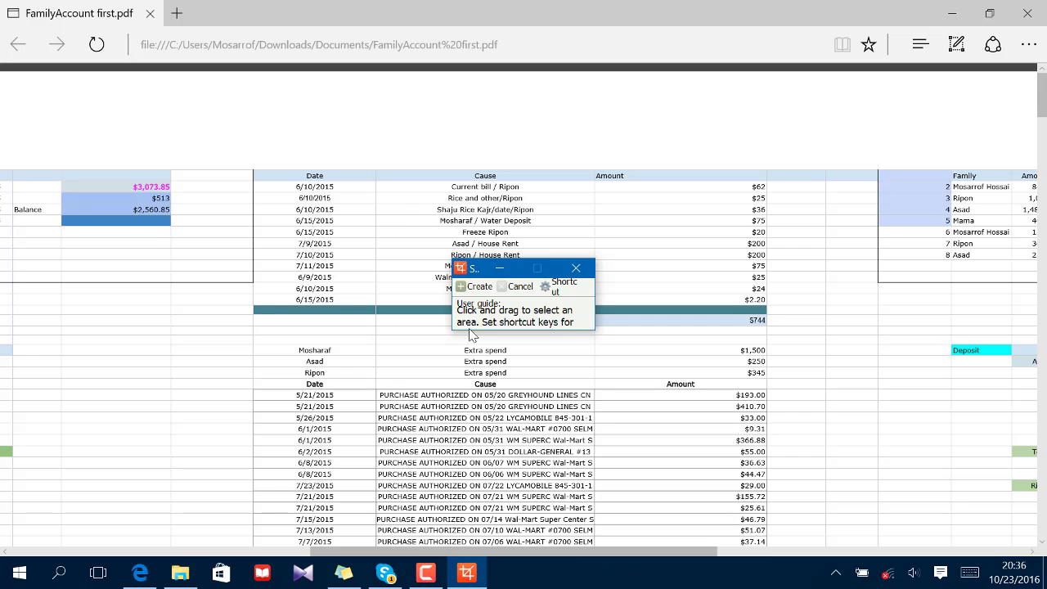
Step: Capture a PDF table region of about 697 by 563 pixels and save it as JPG under the suggested name in the snips folder on Windows (C:)
{"action": "left_click", "coordinate": [479, 288]}
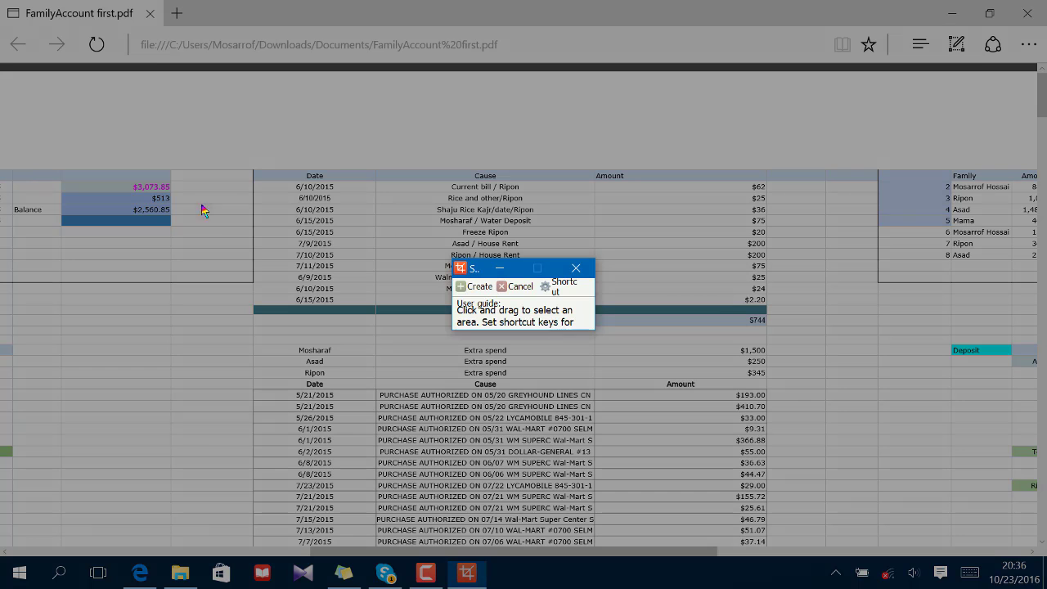
{"action": "left_click_drag", "start_coordinate": [200, 150], "coordinate": [582, 458]}
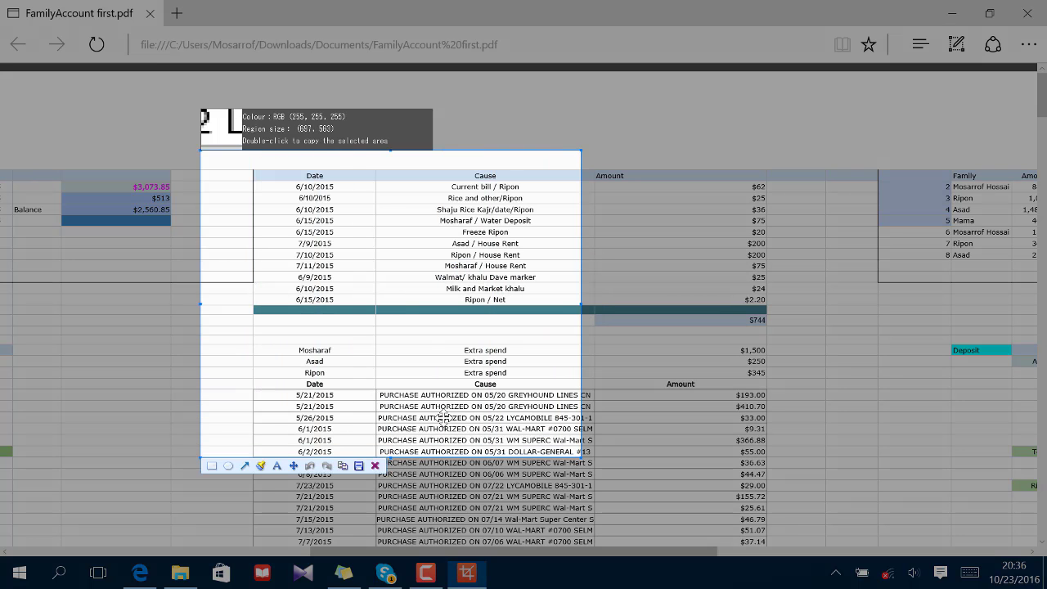
{"action": "left_click", "coordinate": [358, 465]}
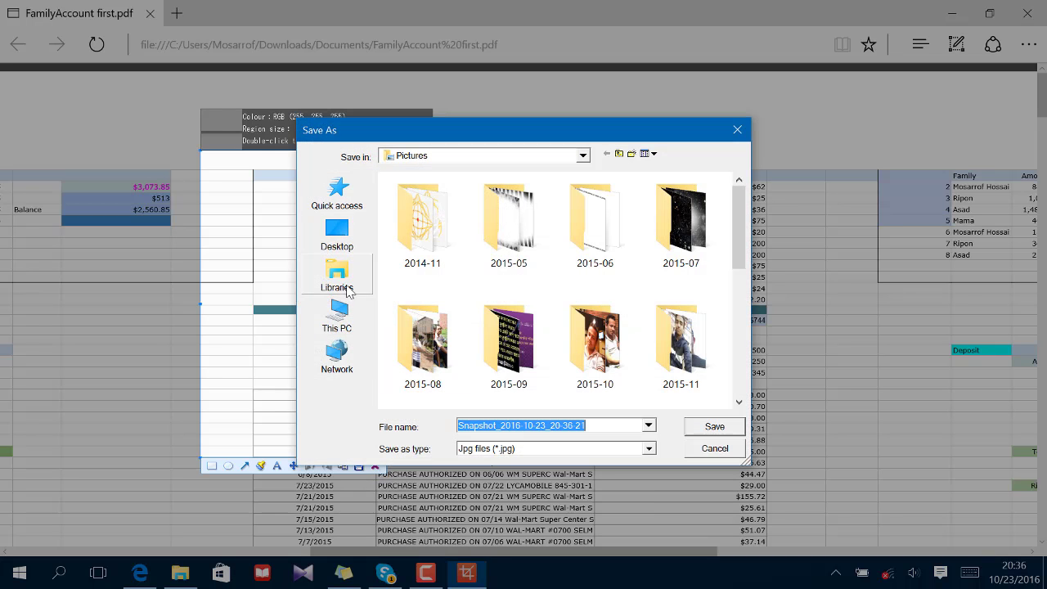
{"action": "left_click", "coordinate": [345, 327]}
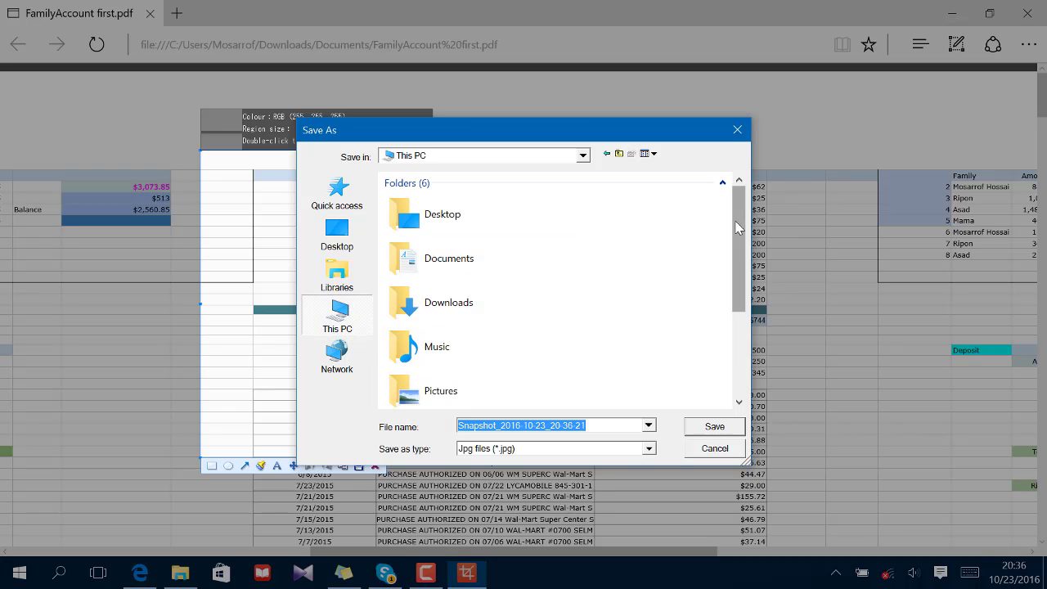
{"action": "left_click_drag", "start_coordinate": [738, 227], "coordinate": [743, 336]}
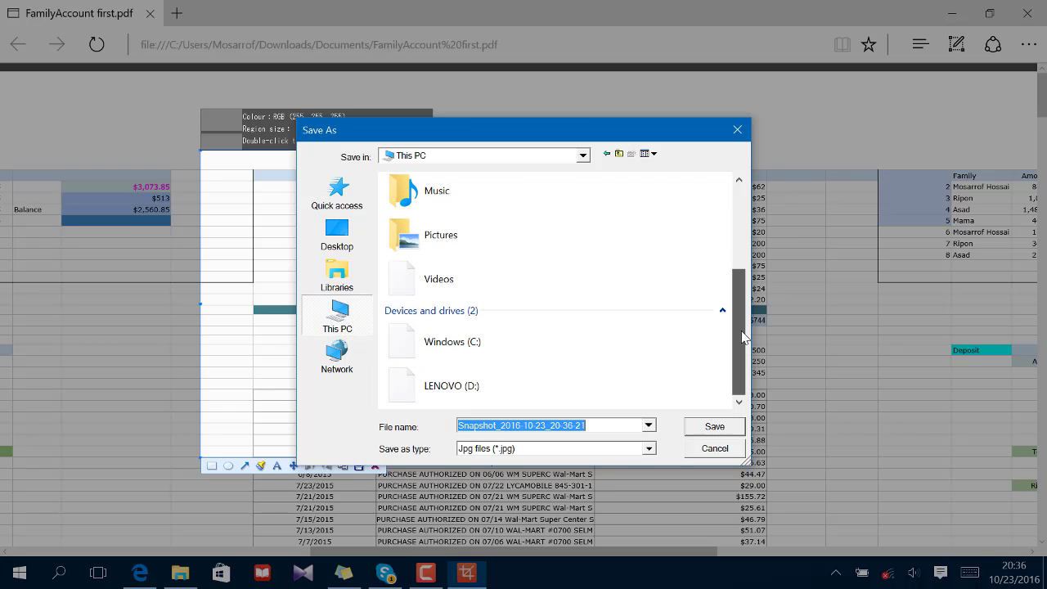
{"action": "double_click", "coordinate": [520, 347]}
{"action": "double_click", "coordinate": [419, 198]}
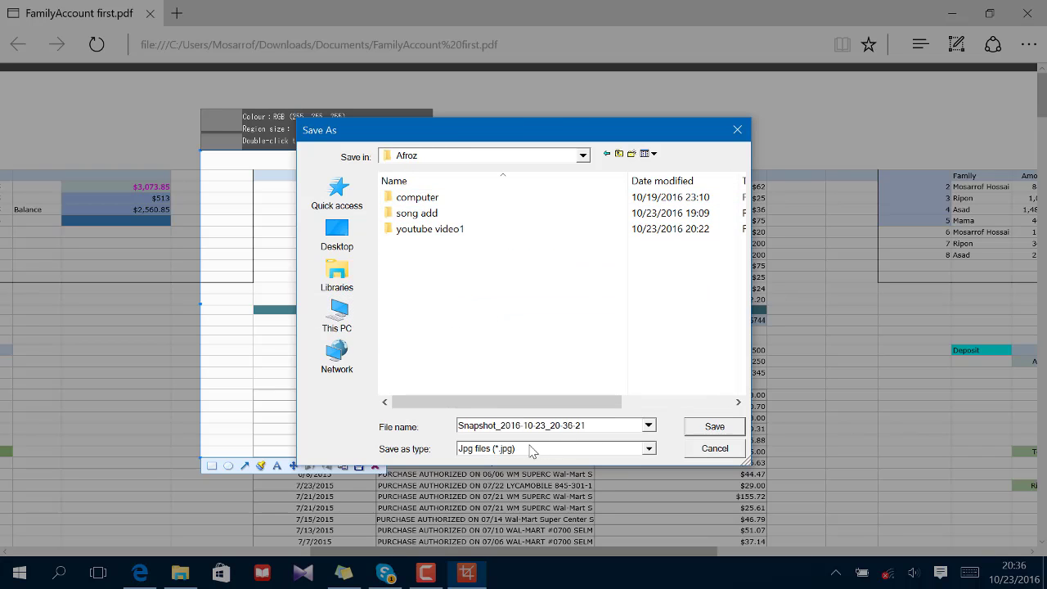
{"action": "left_click", "coordinate": [710, 431]}
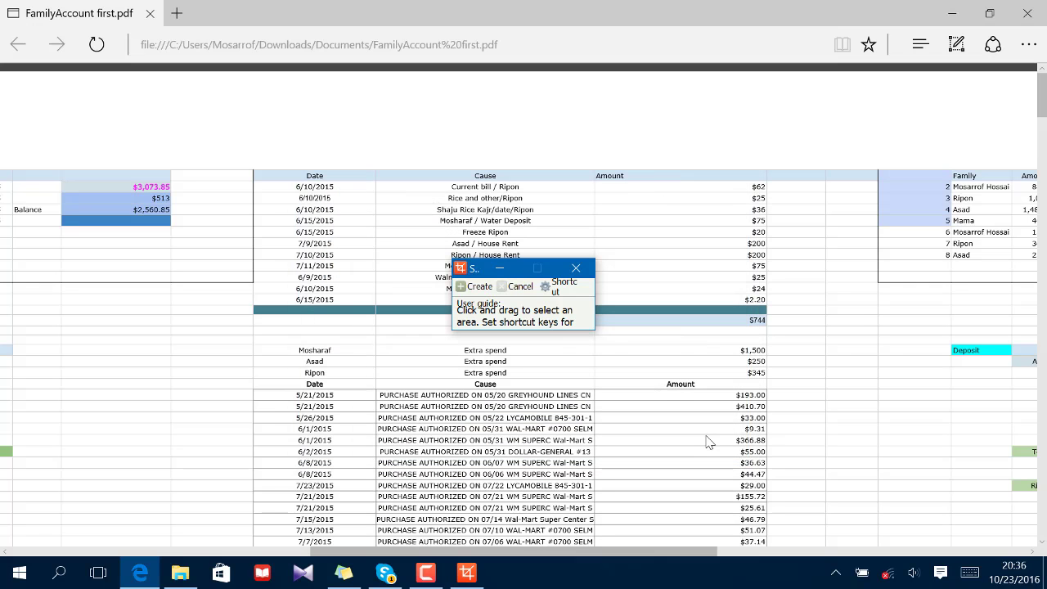
Step: Minimize the PDF, open the folder of saved snips on Windows (C:) in File Explorer, and minimize the screenshot utility
{"action": "left_click", "coordinate": [959, 13]}
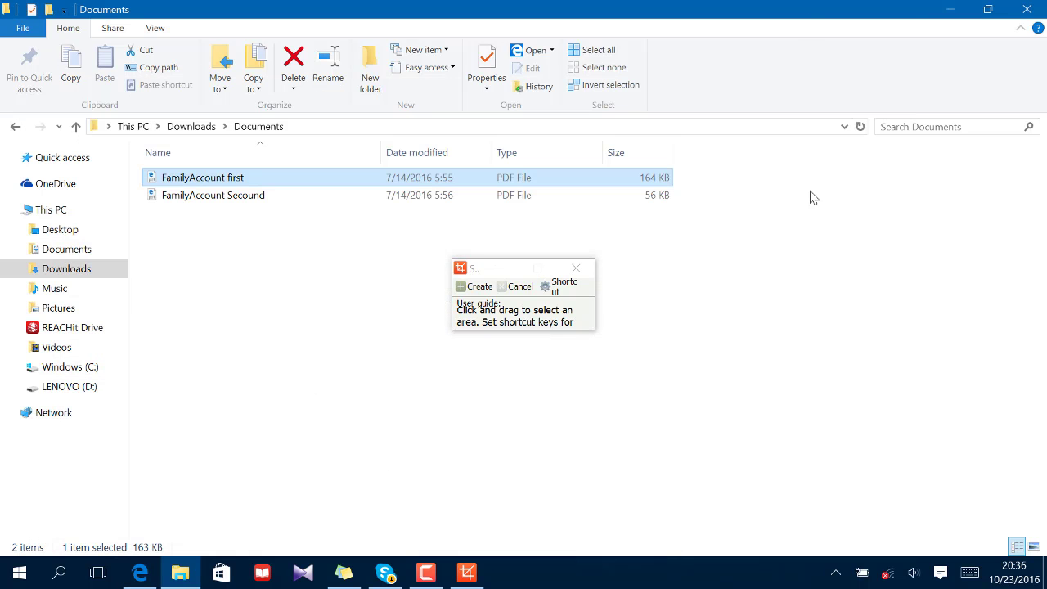
{"action": "left_click", "coordinate": [950, 9]}
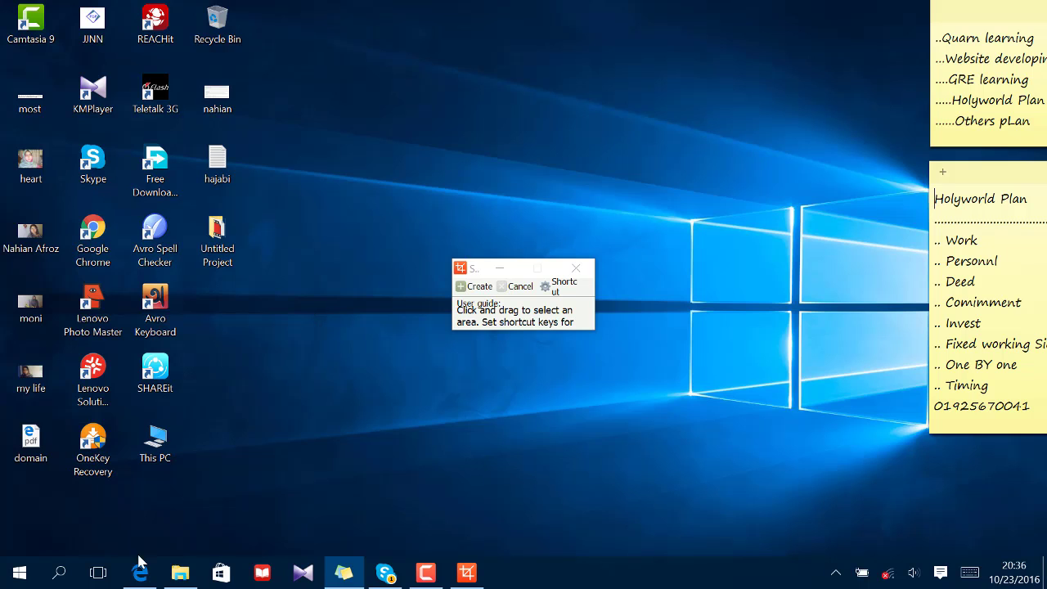
{"action": "left_click", "coordinate": [182, 574]}
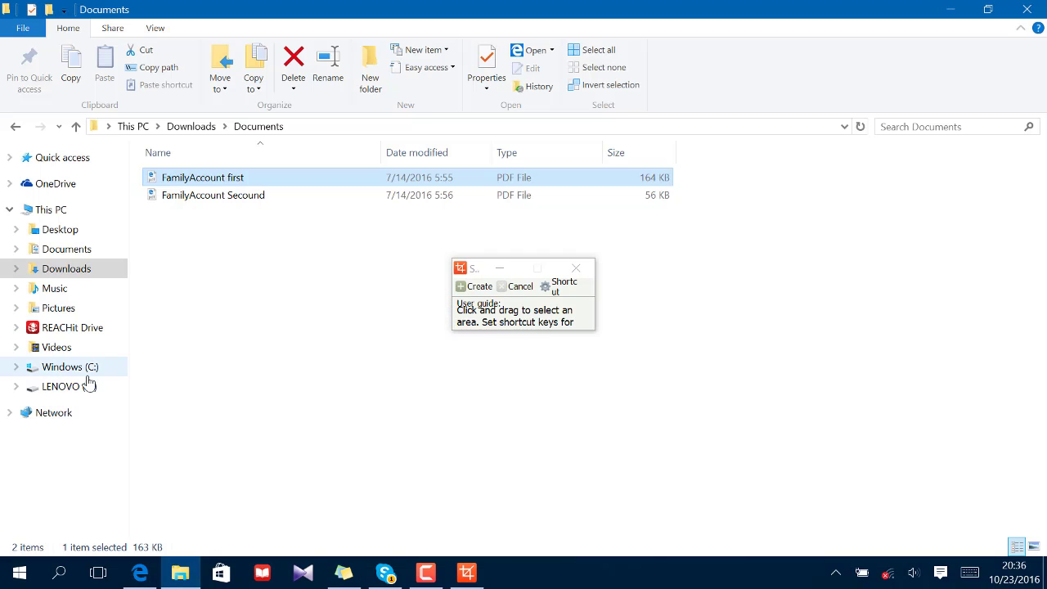
{"action": "left_click", "coordinate": [86, 370]}
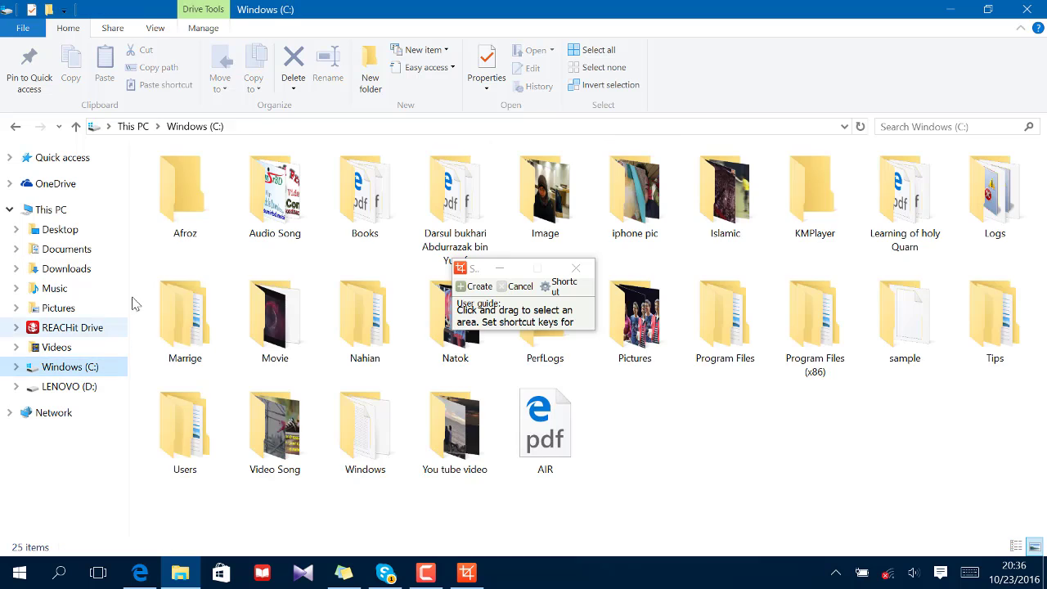
{"action": "double_click", "coordinate": [205, 223]}
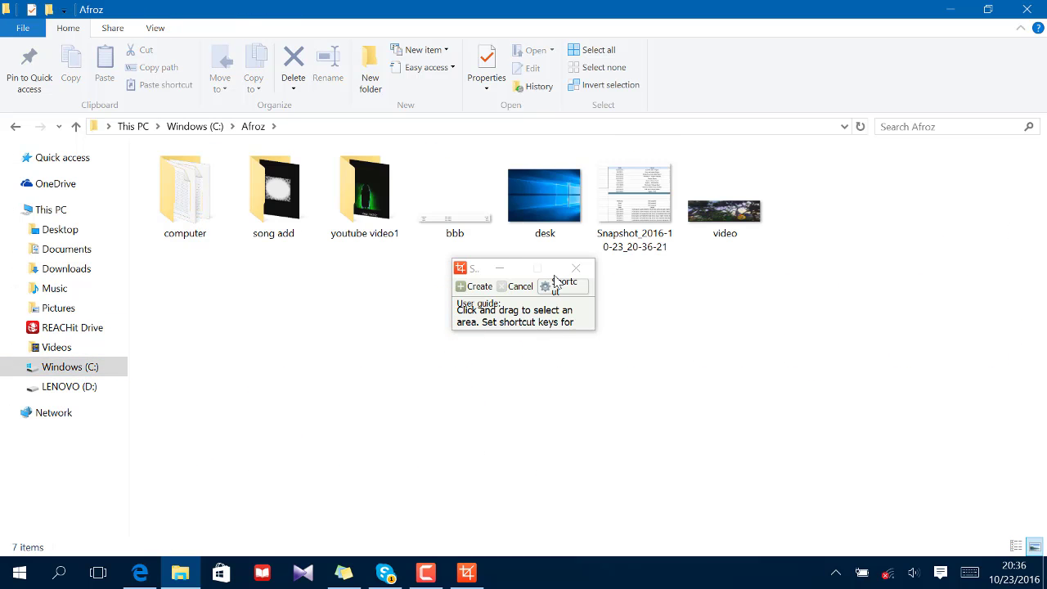
{"action": "left_click", "coordinate": [500, 274]}
{"action": "left_click", "coordinate": [500, 274]}
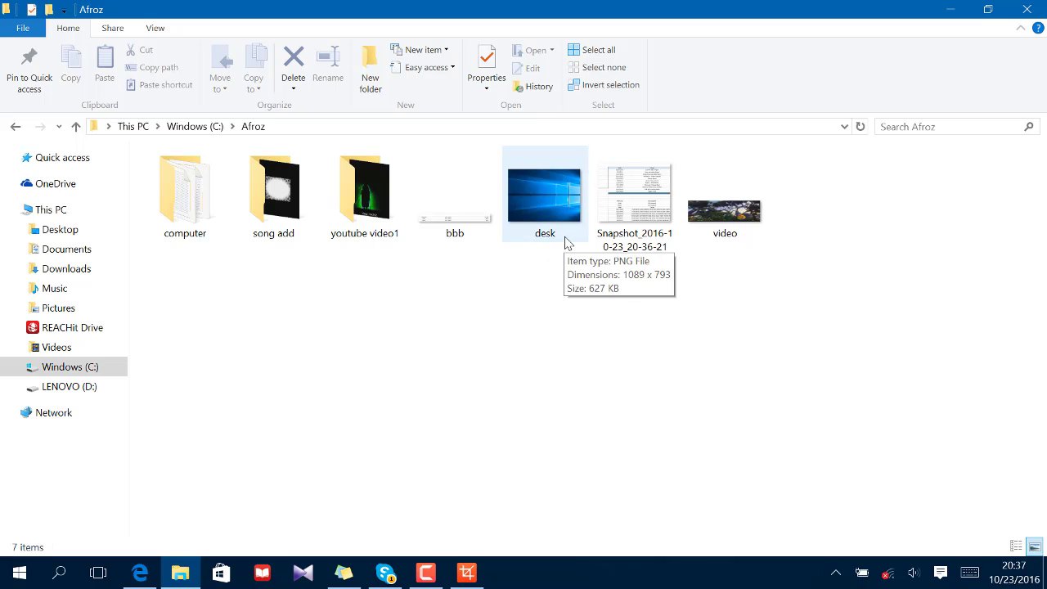
Step: Review the saved captures in the folder, previewing the bbb image, and close File Explorer
{"action": "left_click", "coordinate": [742, 239]}
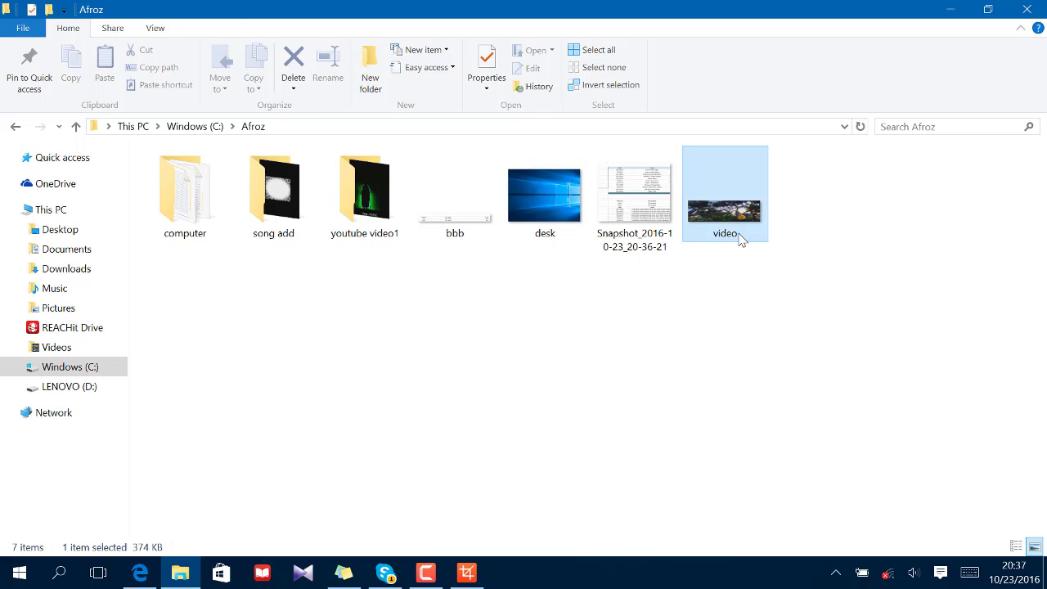
{"action": "double_click", "coordinate": [464, 235]}
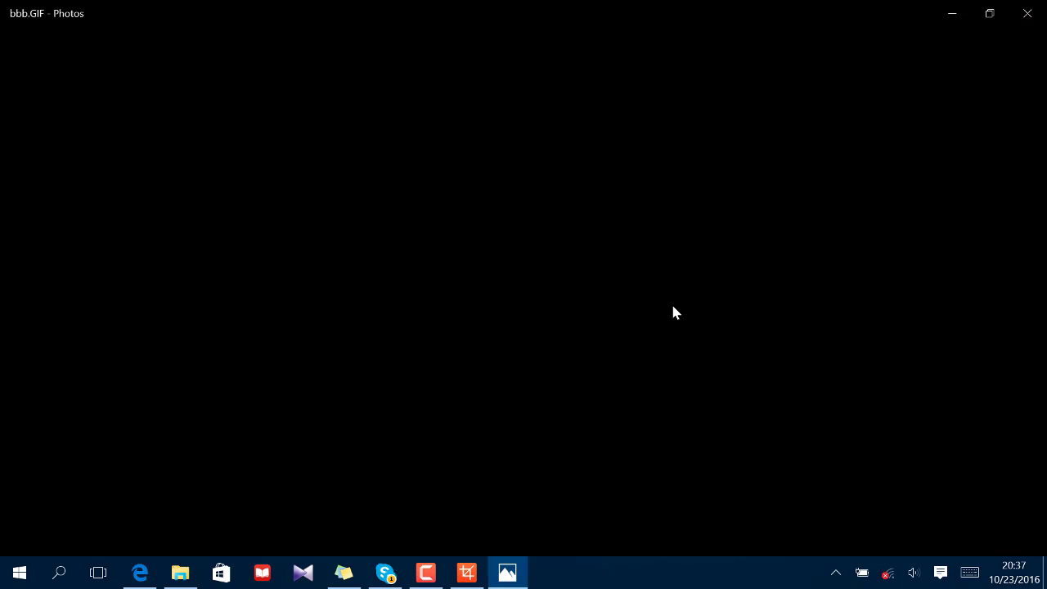
{"action": "left_click", "coordinate": [1028, 15]}
{"action": "left_click_drag", "start_coordinate": [484, 313], "coordinate": [855, 141]}
{"action": "left_click_drag", "start_coordinate": [320, 451], "coordinate": [818, 172]}
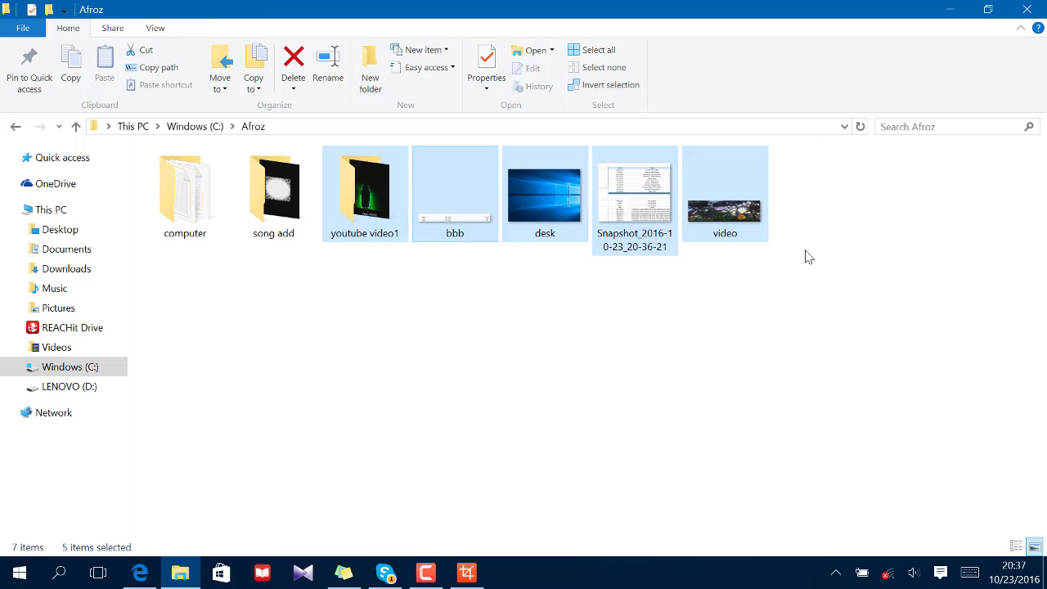
{"action": "left_click", "coordinate": [806, 255]}
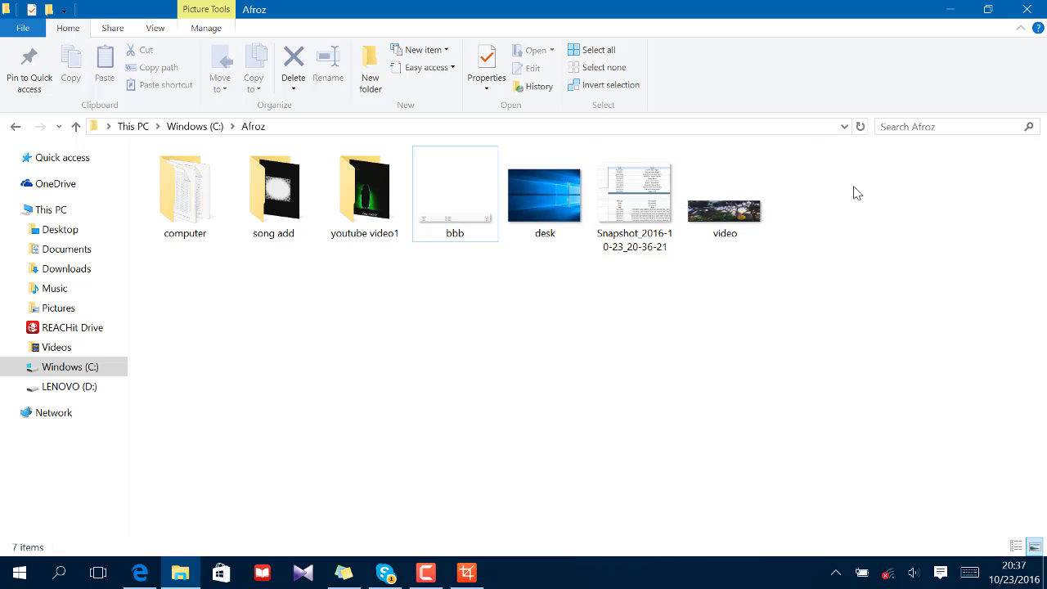
{"action": "left_click", "coordinate": [1027, 9]}
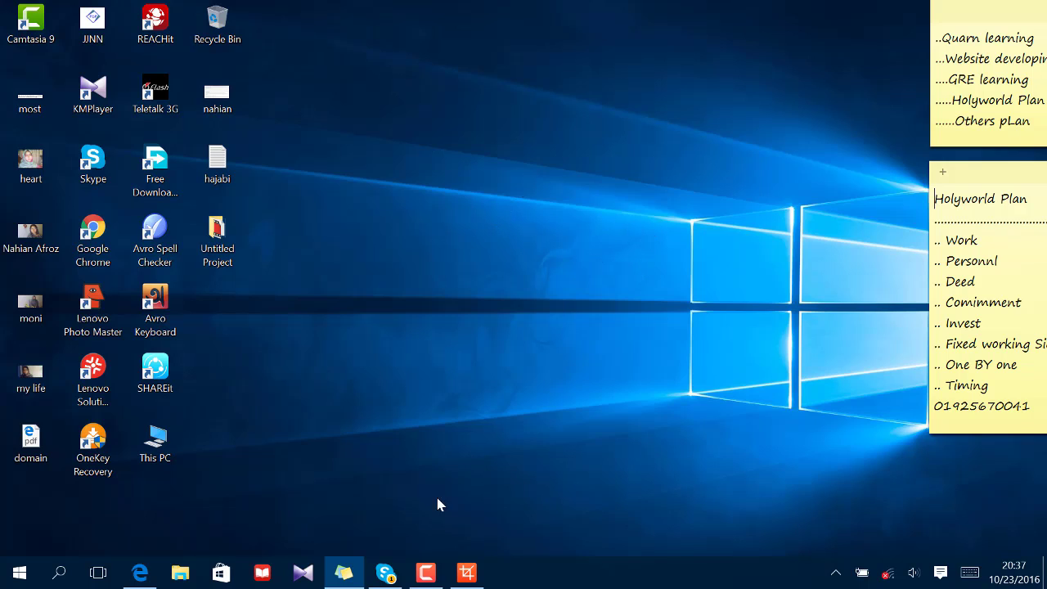
{"action": "mouse_move", "coordinate": [387, 576]}
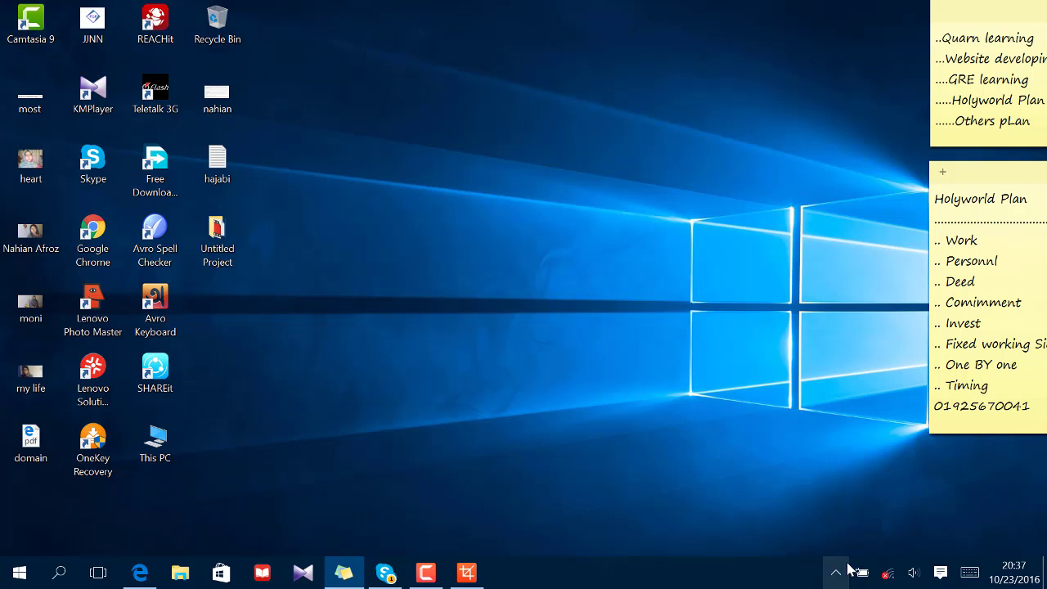
{"action": "left_click", "coordinate": [425, 572]}
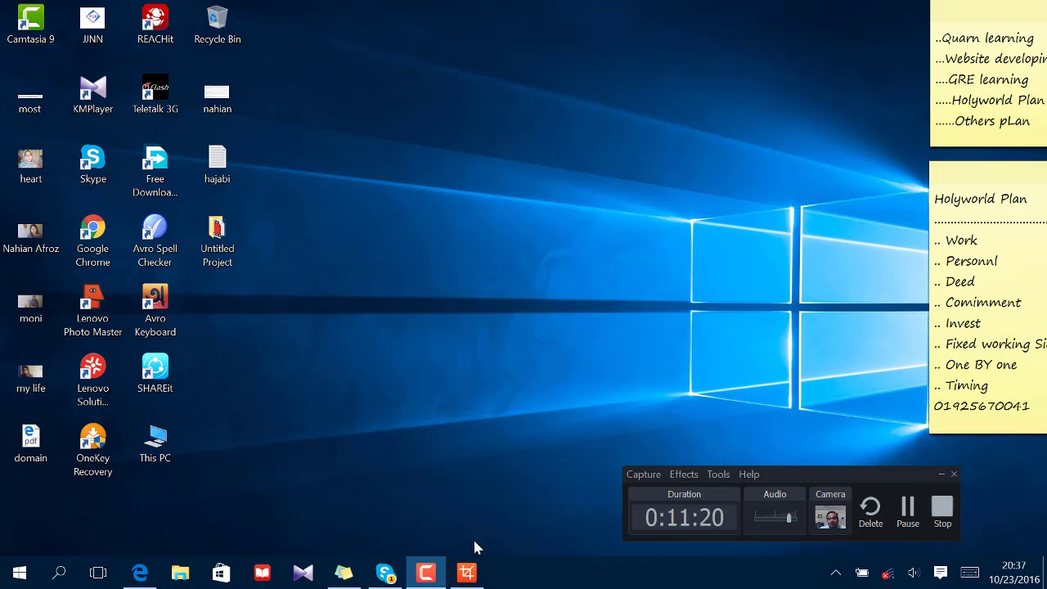